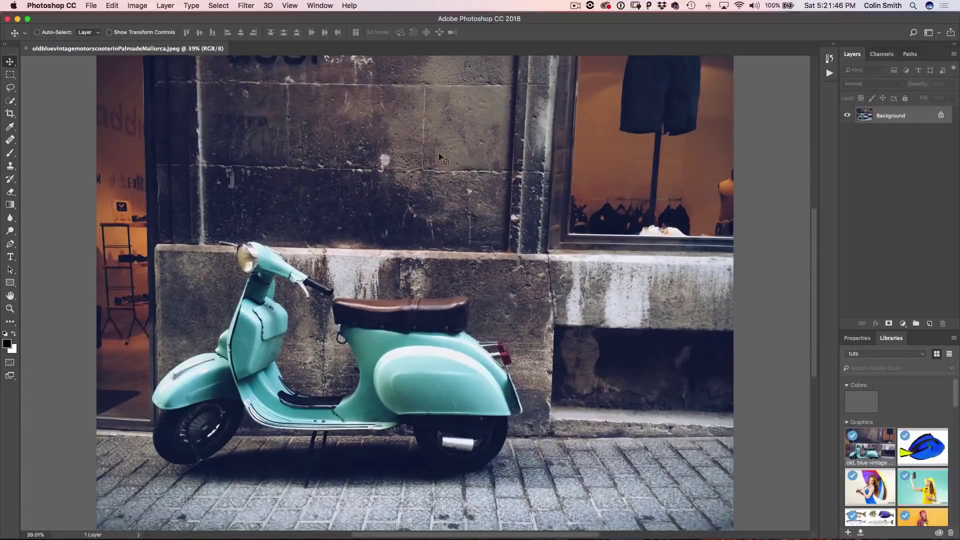
Step: Open the scooter photo in the Camera Raw Filter and apply the Full Upright correction with the Transform tool, keeping the grid on
click(250, 6)
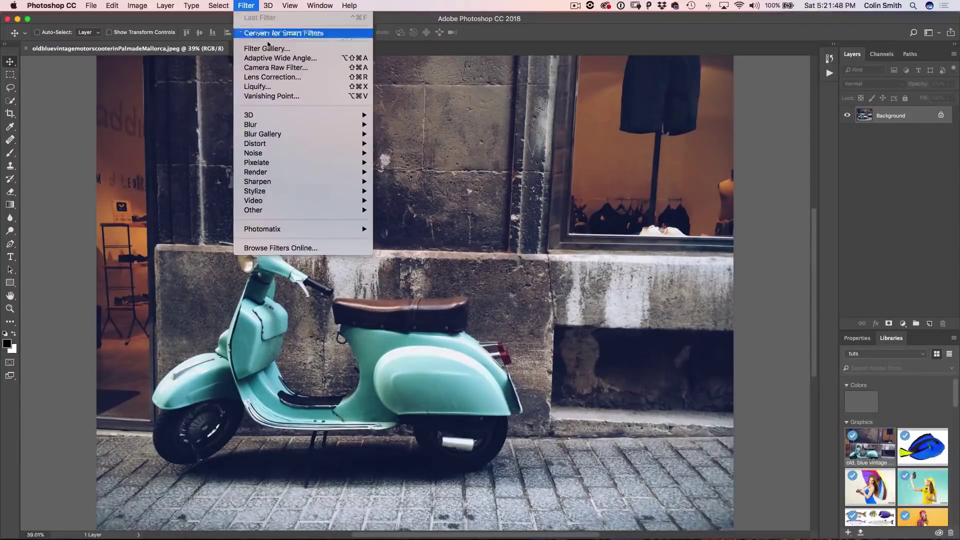
click(277, 68)
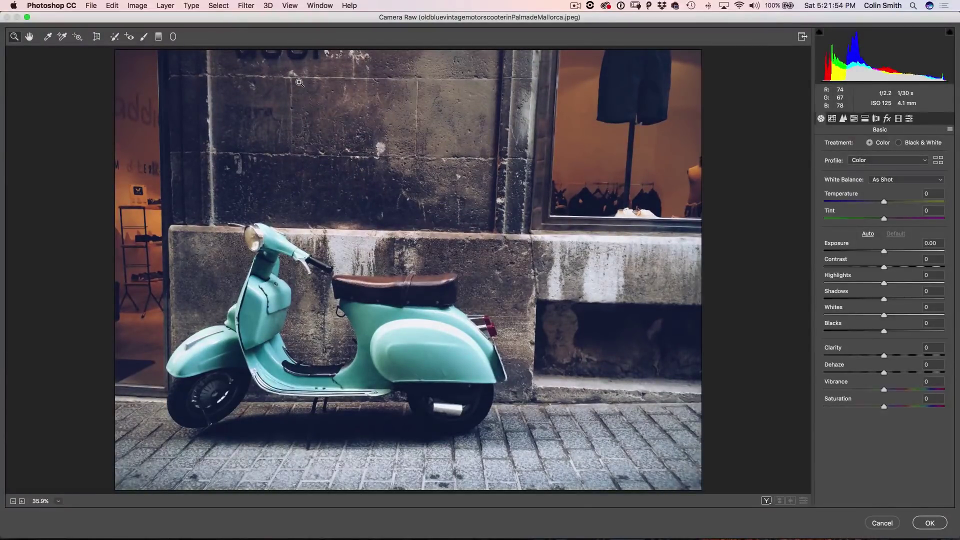
click(96, 37)
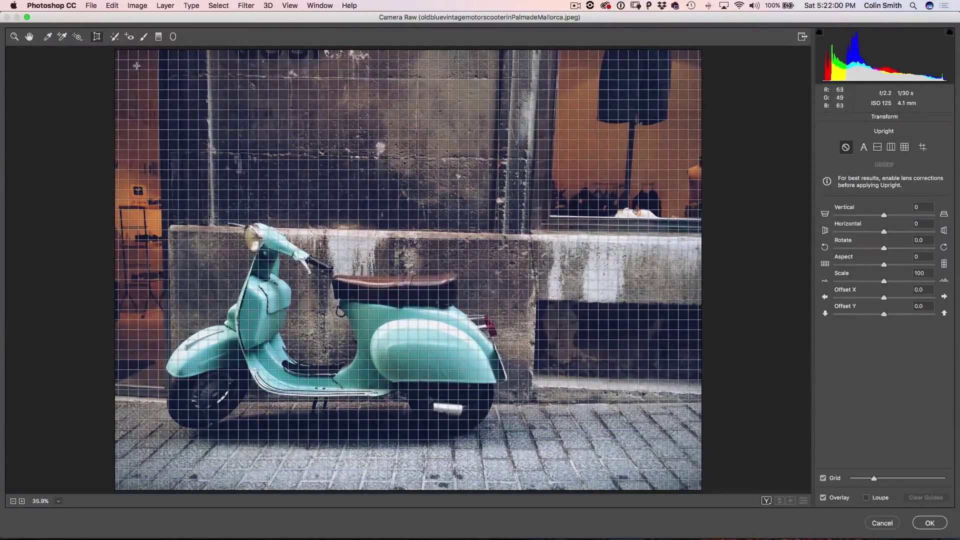
click(823, 478)
click(823, 478)
click(904, 148)
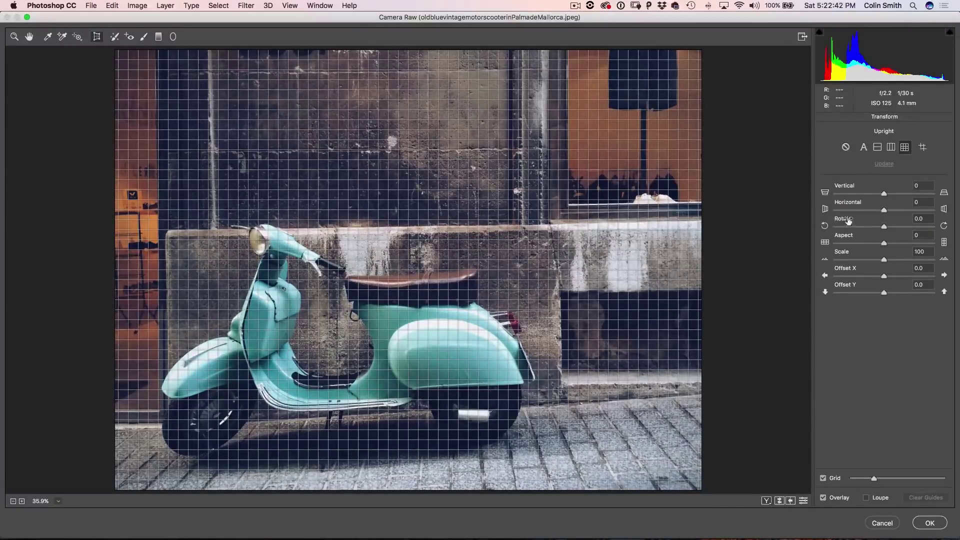
Step: Fine-tune the transform with Rotate +1.1 and Vertical +7, and apply the Camera Raw correction
drag(885, 228, 889, 228)
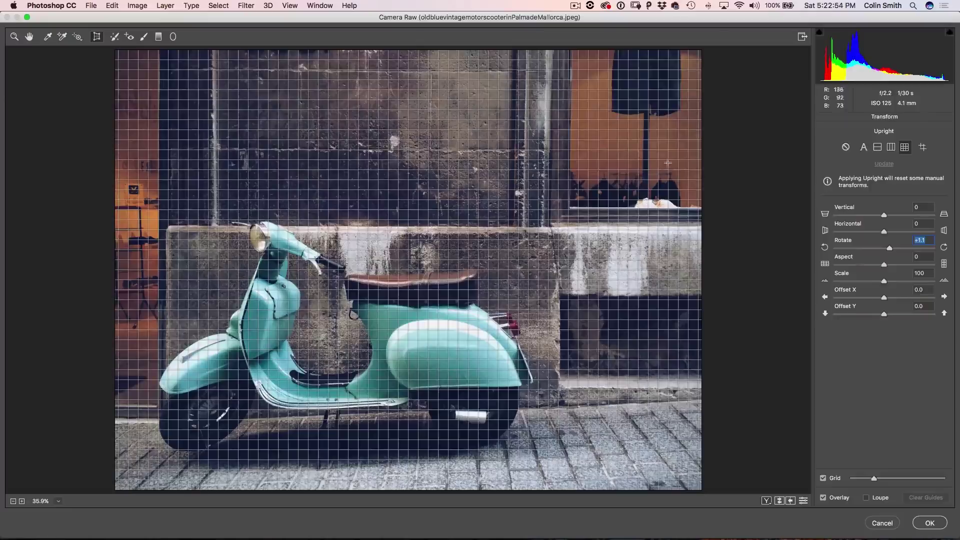
drag(885, 215, 889, 214)
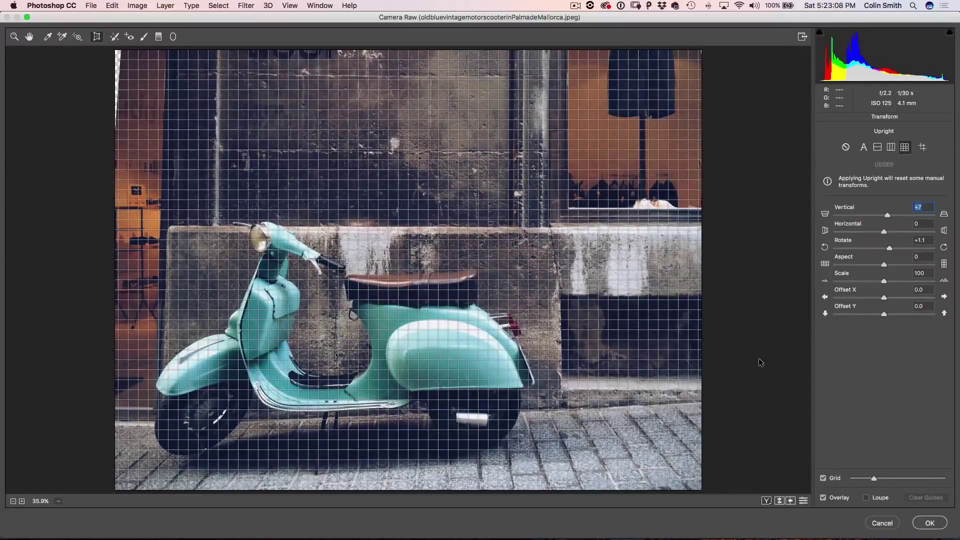
click(930, 523)
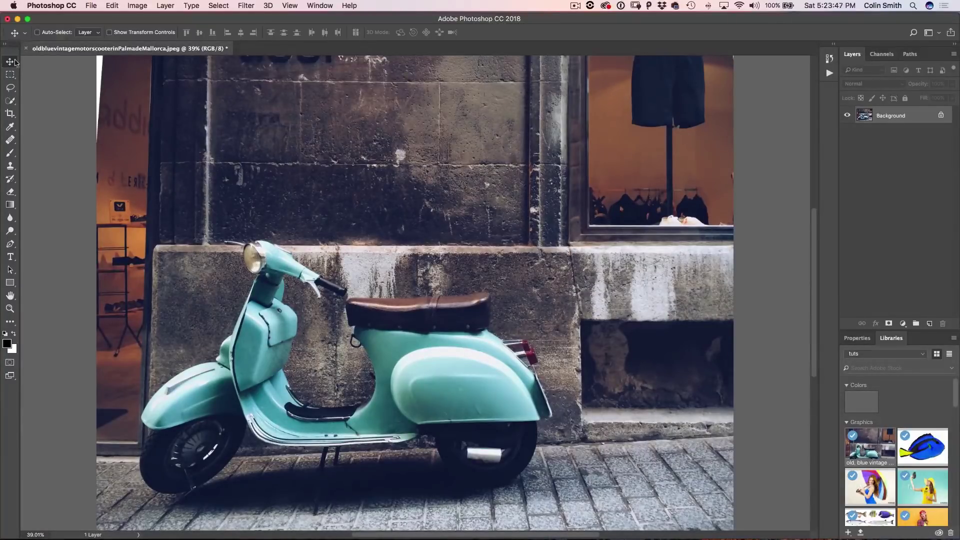
Step: Select the upper stone wall section above the scooter with a rectangular marquee and copy it to a new layer
click(10, 75)
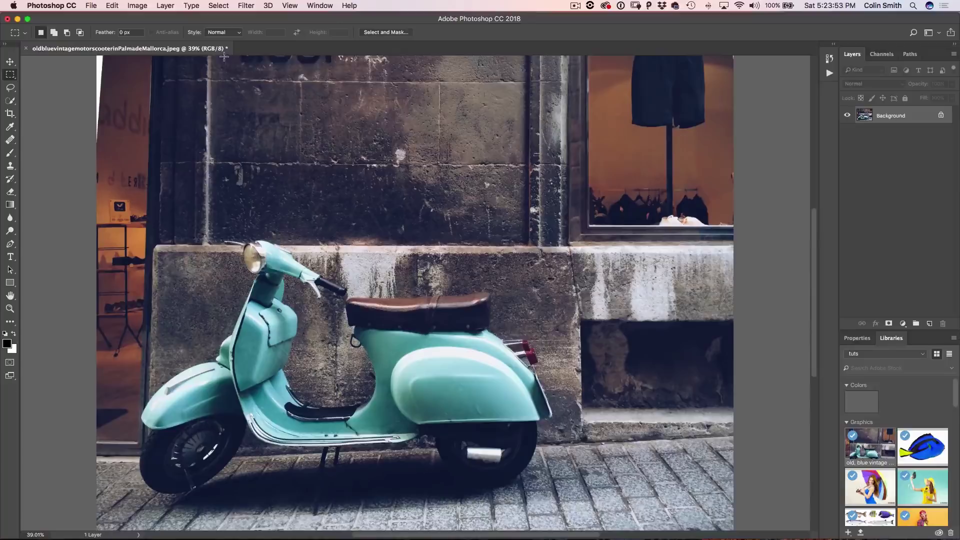
drag(501, 237, 231, 55)
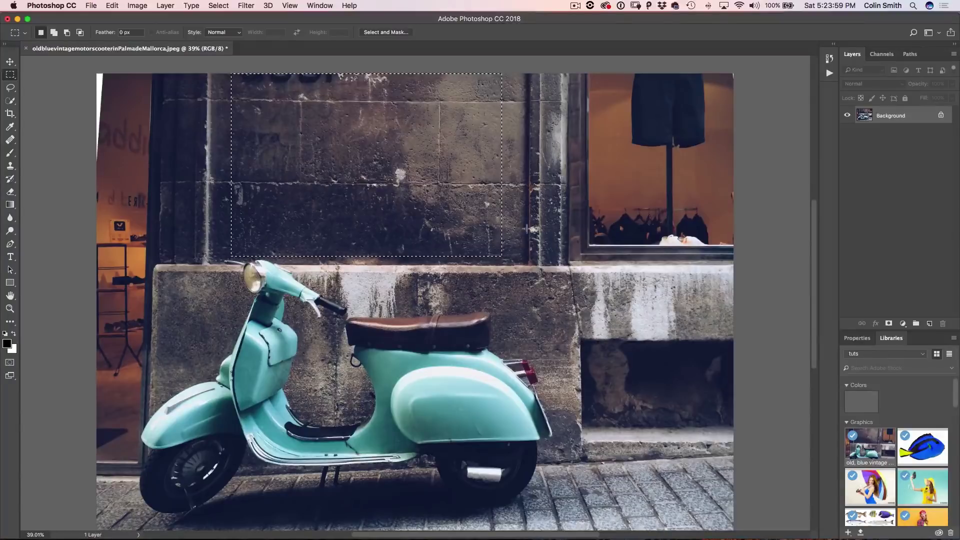
drag(506, 267, 255, 70)
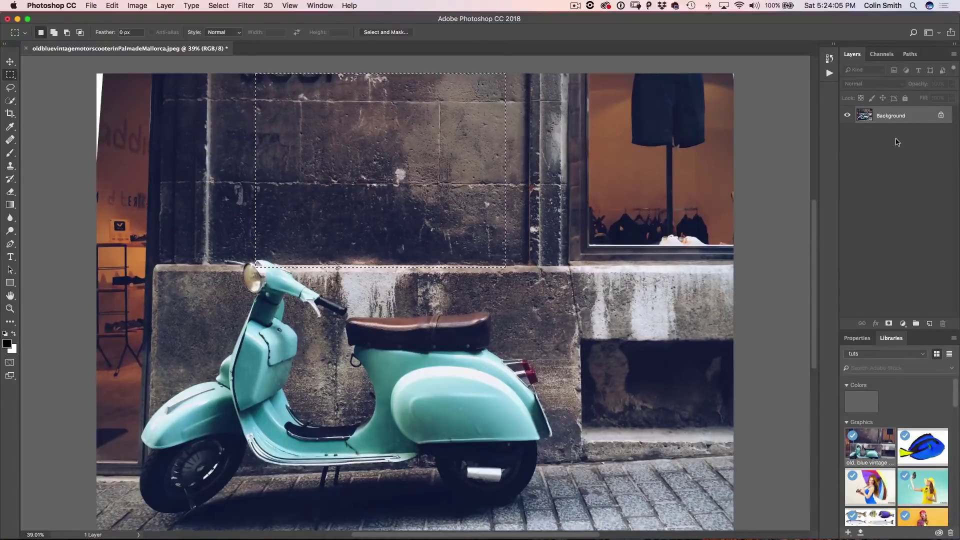
key(super+j)
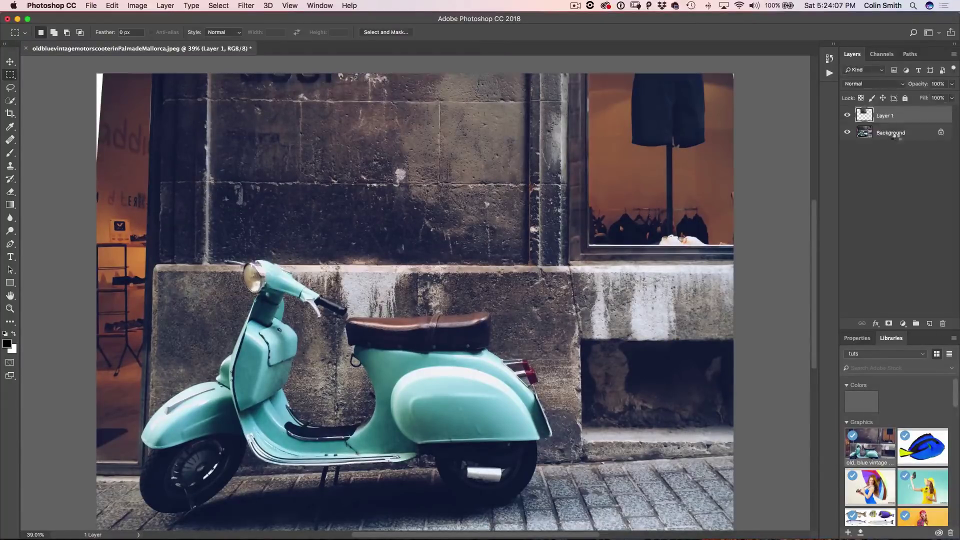
Step: Move the copied wall section over the shop window, aligning its stone joints and ledge with the original wall
click(10, 61)
drag(358, 155, 615, 137)
drag(618, 173, 601, 172)
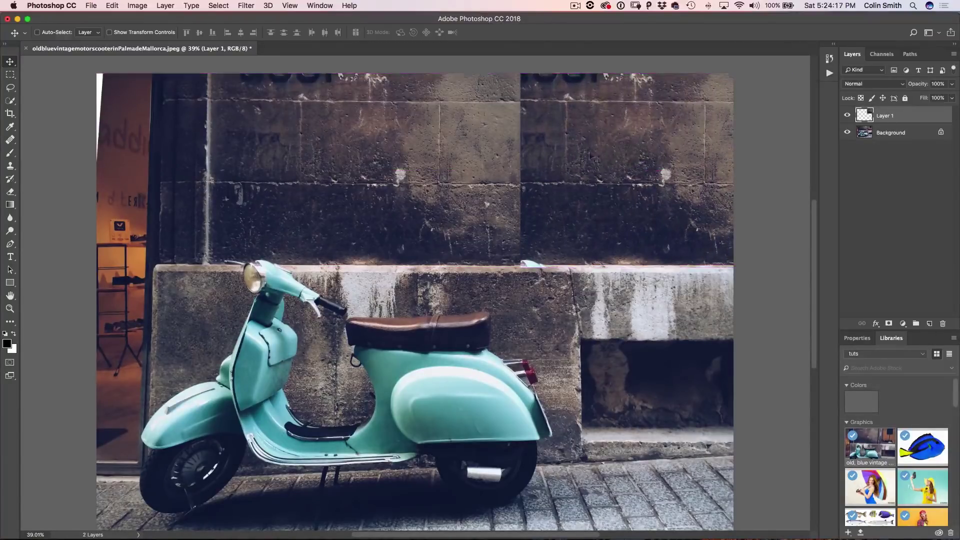
mouse_move(633, 141)
mouse_down()
mouse_move(667, 136)
mouse_move(675, 145)
mouse_move(635, 144)
mouse_up()
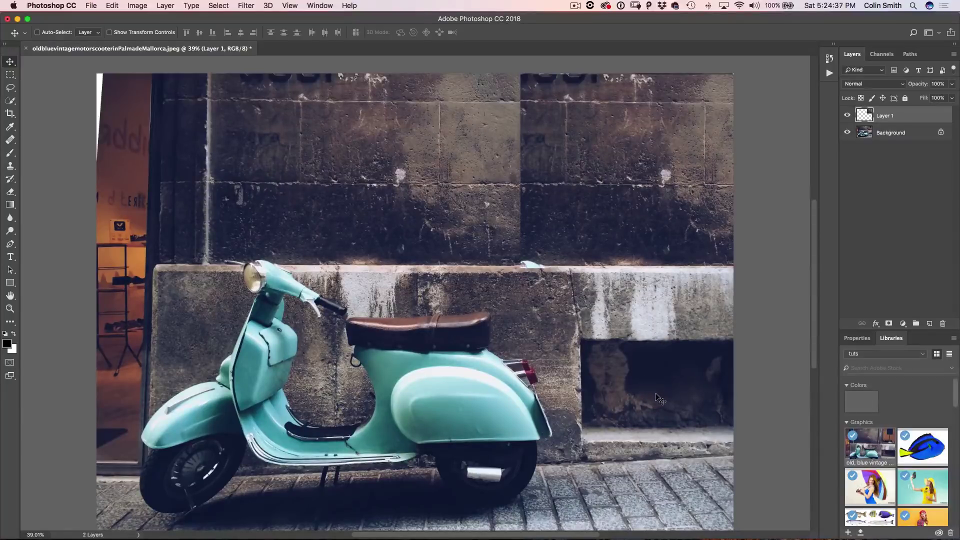
Step: Copy the Background layer's light-stained wall strip above the dark lower opening to a new layer
click(10, 75)
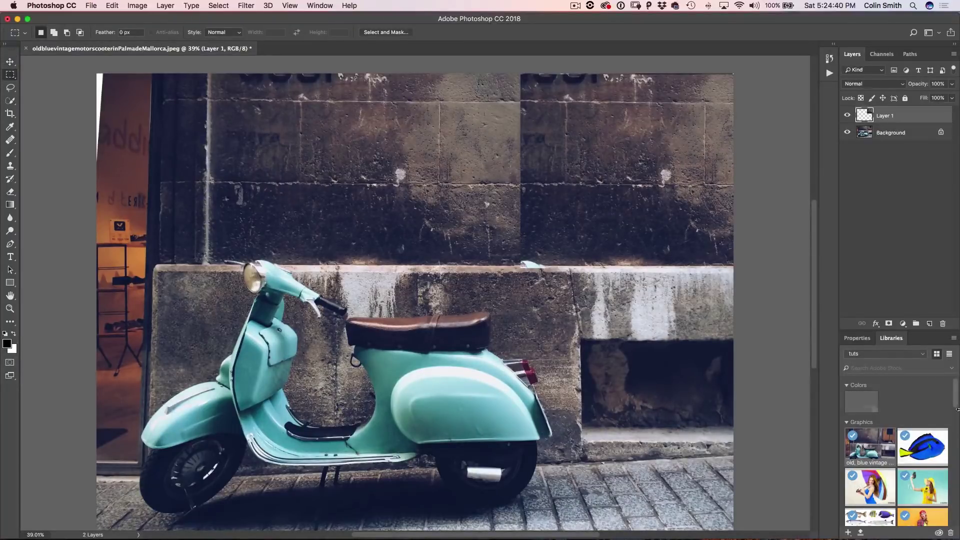
click(895, 132)
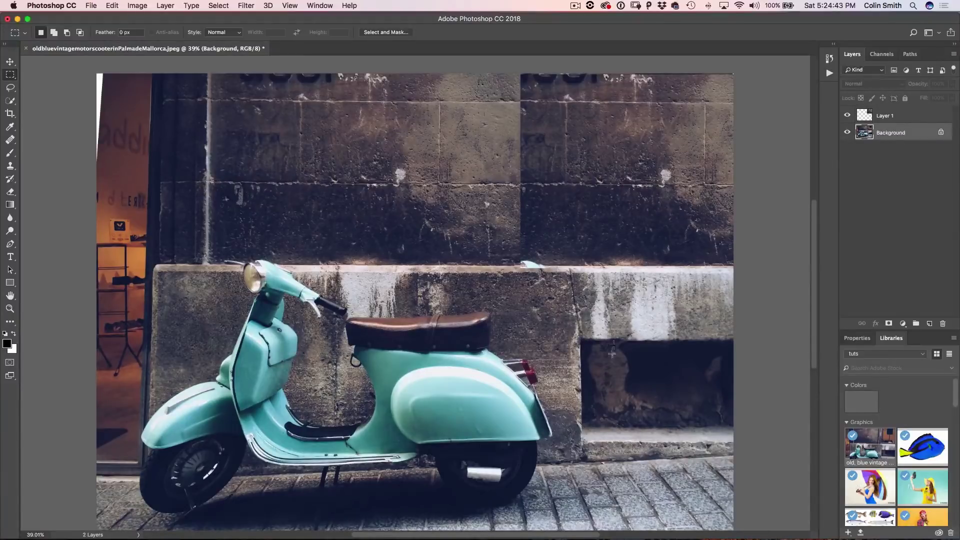
drag(580, 275, 739, 339)
key(super+j)
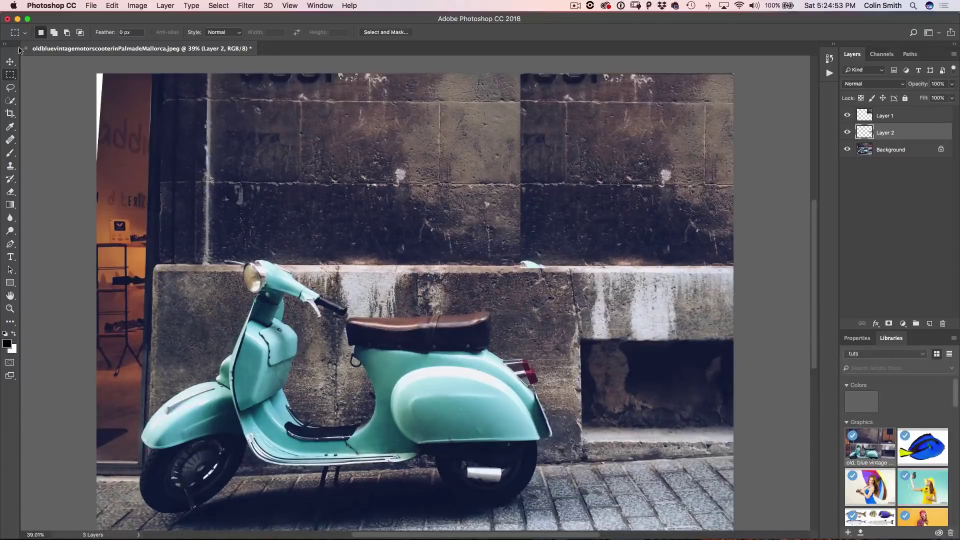
Step: Move the copied strip down over the dark opening and place a duplicate below it to cover the rest
click(10, 61)
drag(662, 320, 657, 376)
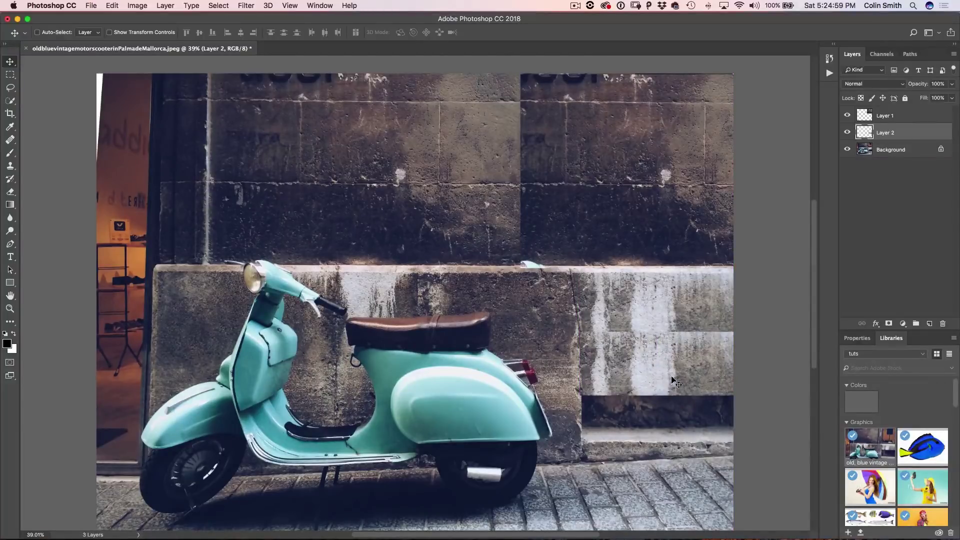
drag(657, 349, 659, 400)
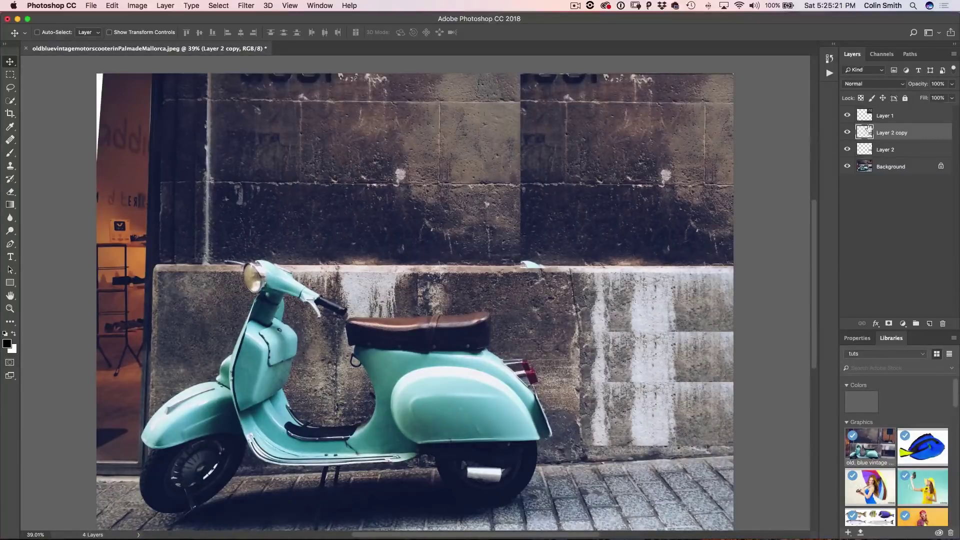
Step: Stamp all visible layers into a new merged layer on top and hide Layer 1, Layer 2 copy and Layer 2
click(896, 121)
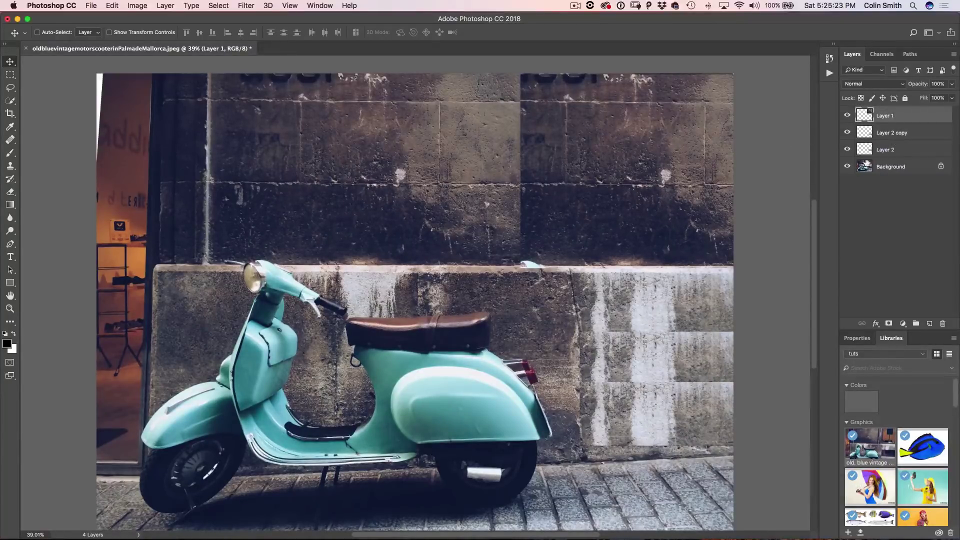
click(899, 165)
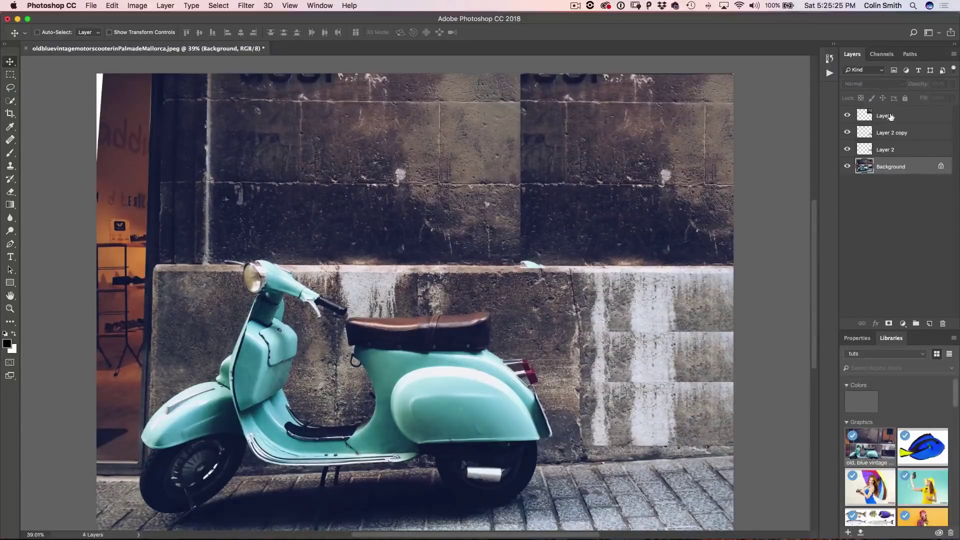
shift+click(892, 115)
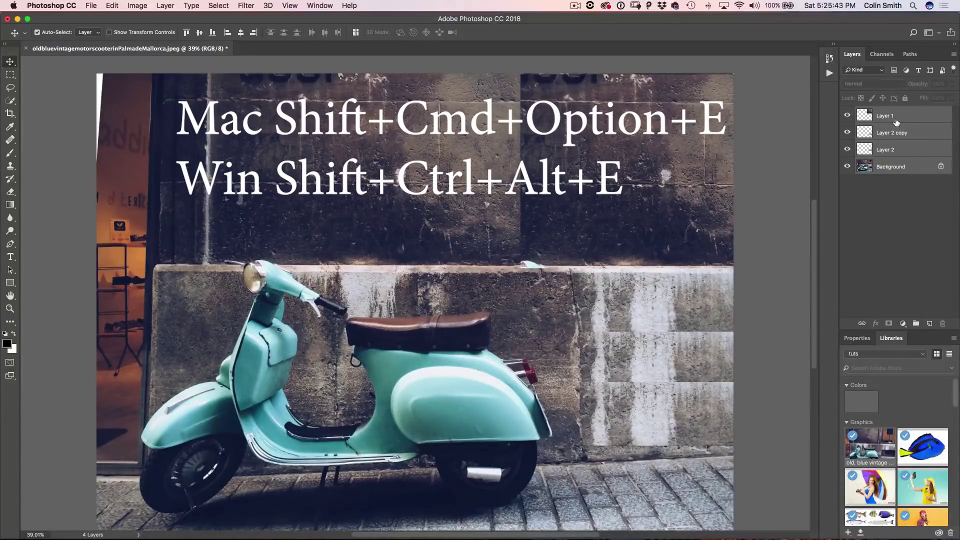
key(super+shift+alt+e)
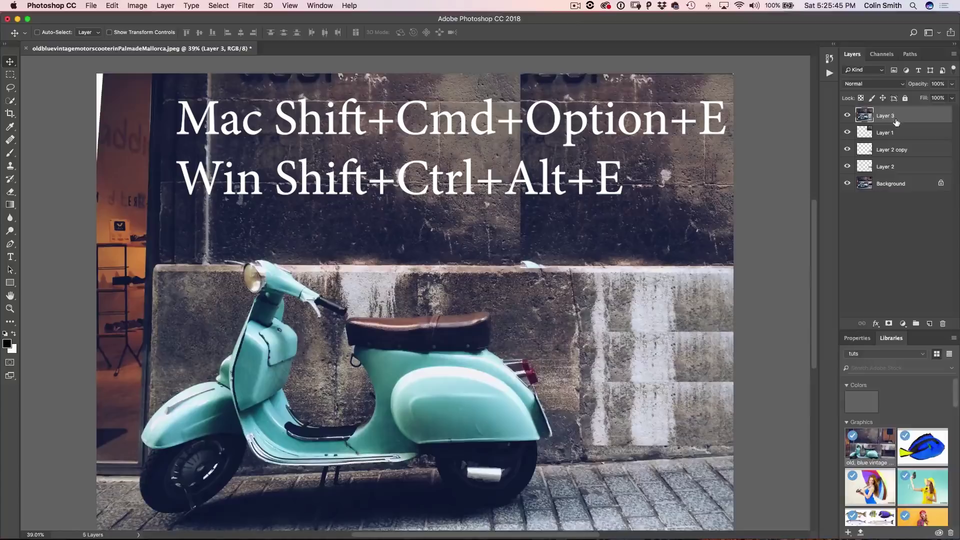
drag(847, 133, 847, 188)
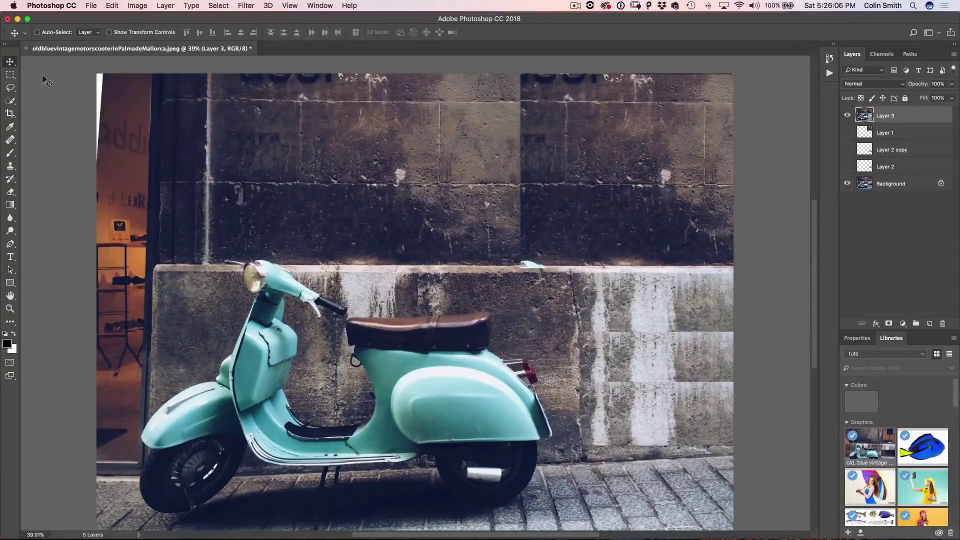
Step: Outline the vertical seam in the upper wall with the Patch tool and set the patch mode to Content-Aware
click(10, 101)
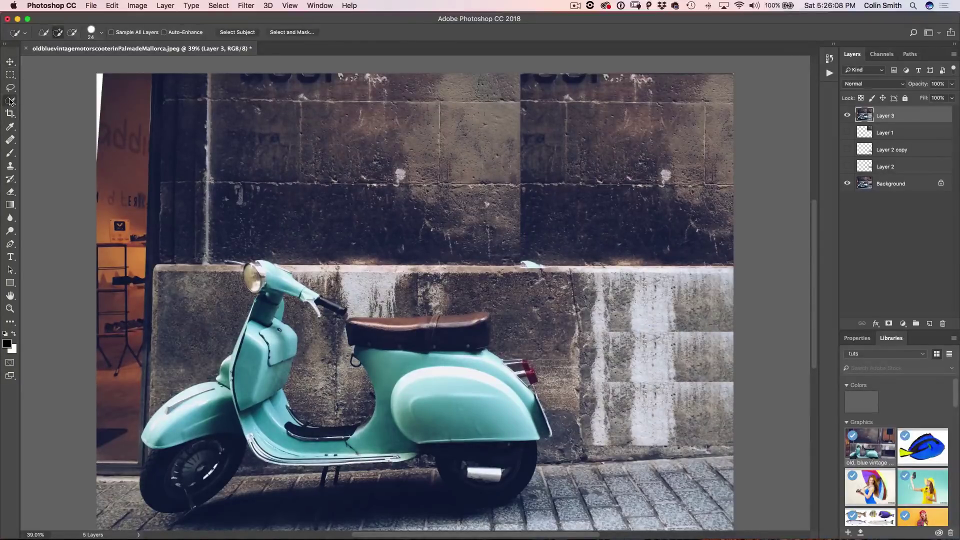
click(10, 140)
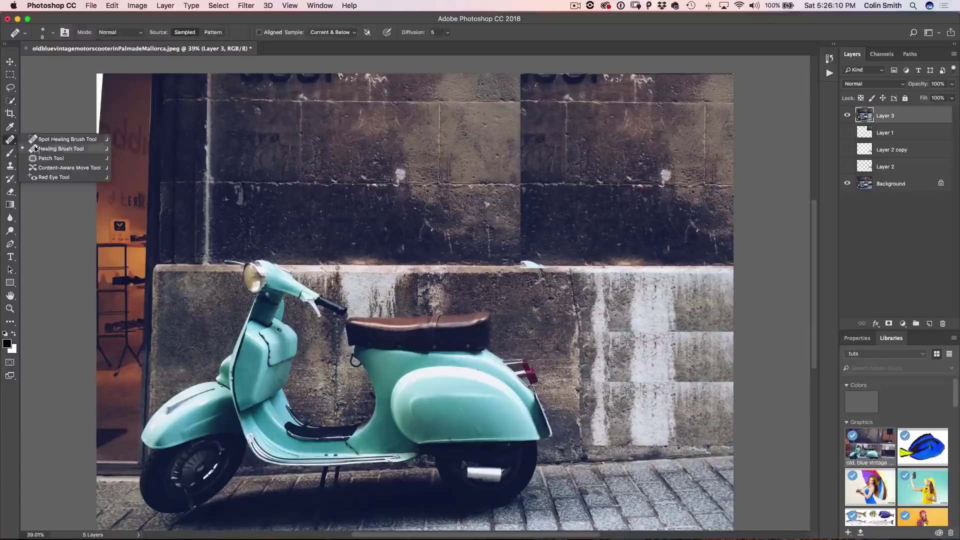
click(55, 161)
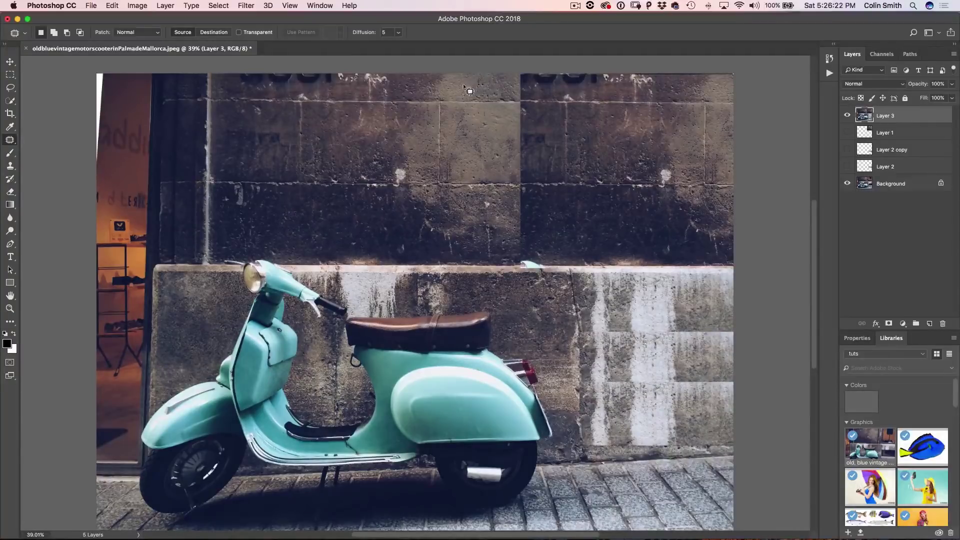
mouse_move(497, 67)
mouse_down()
mouse_move(512, 227)
mouse_move(541, 228)
mouse_move(557, 136)
mouse_move(601, 79)
mouse_move(590, 65)
mouse_move(497, 59)
mouse_up()
click(142, 33)
click(138, 39)
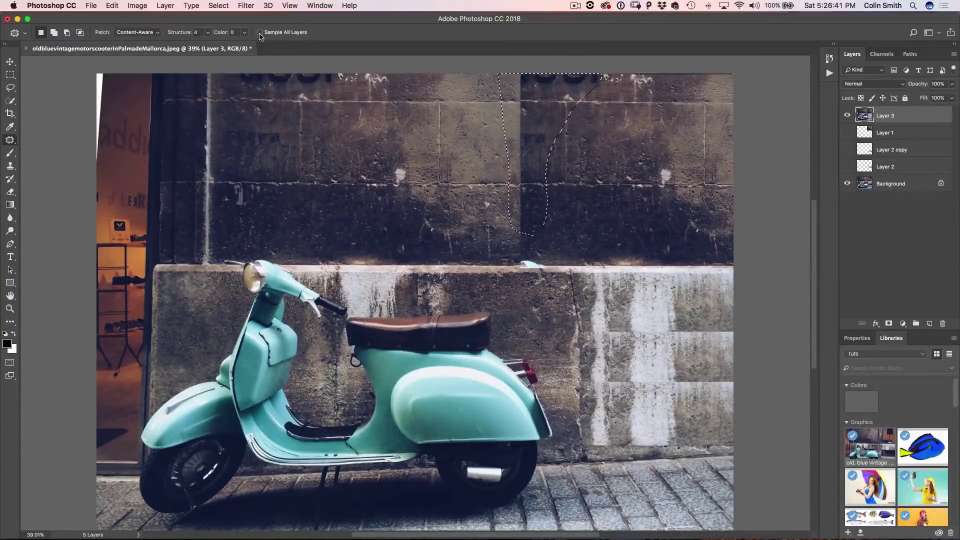
click(142, 32)
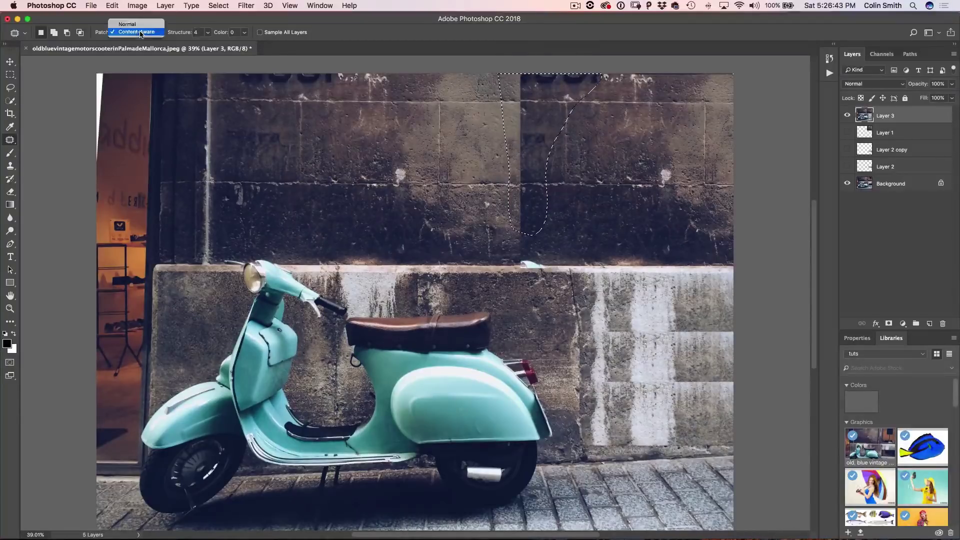
click(142, 32)
click(143, 32)
click(142, 32)
click(144, 32)
click(143, 40)
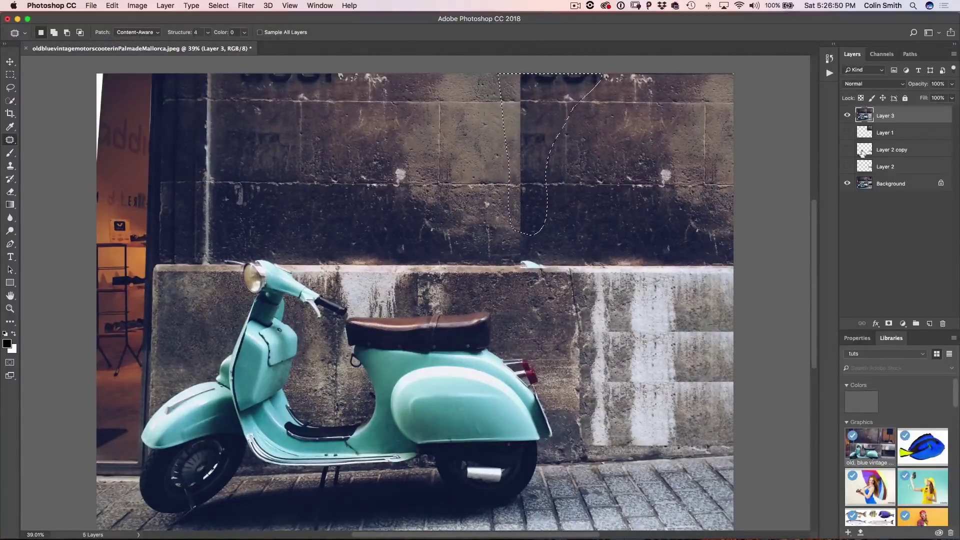
Step: Patch the seam with the clean wall texture to its left, aligning the horizontal stone joint, and deselect
drag(538, 124, 447, 121)
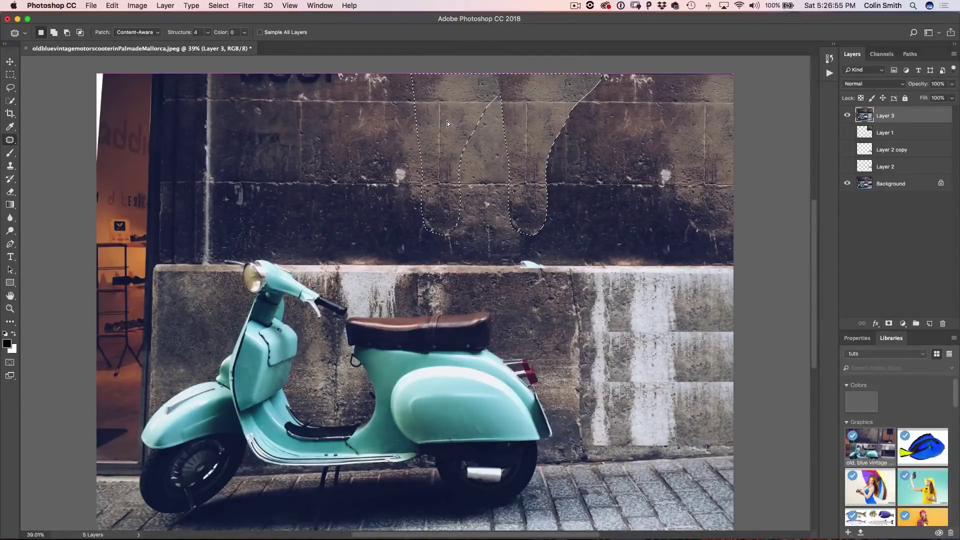
drag(447, 121, 447, 121)
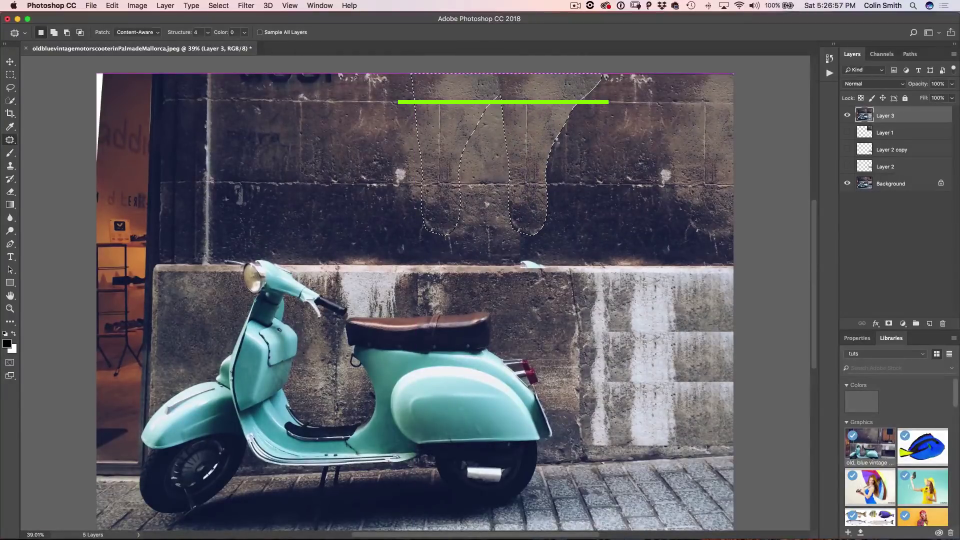
key(ctrl+d)
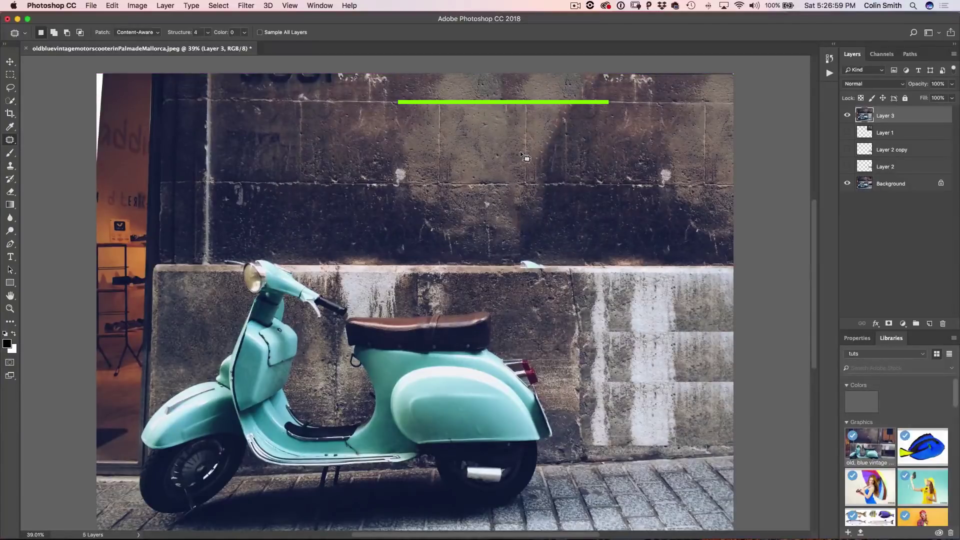
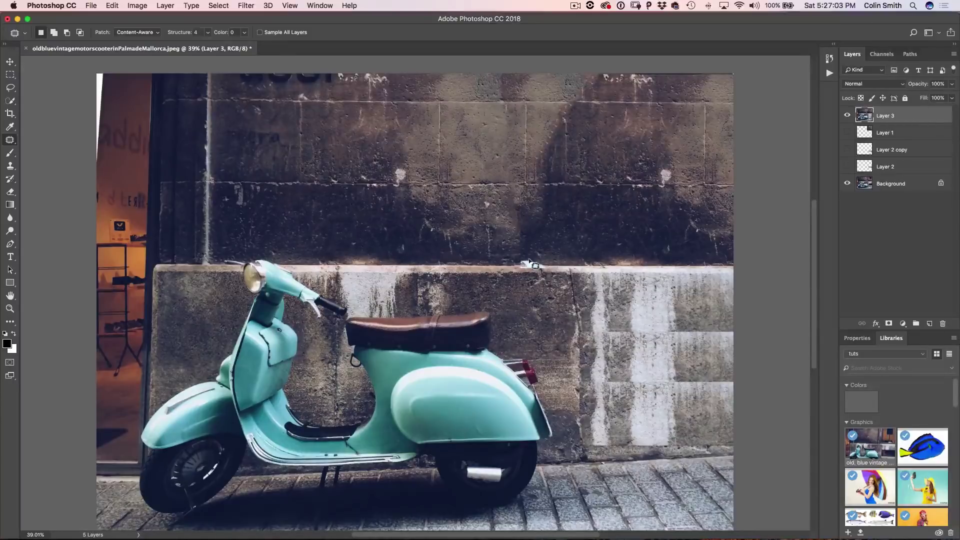
Step: Set the patch mode to Normal, patch the teal remnant on the ledge with the clean wall to its left, and deselect
click(149, 33)
click(134, 23)
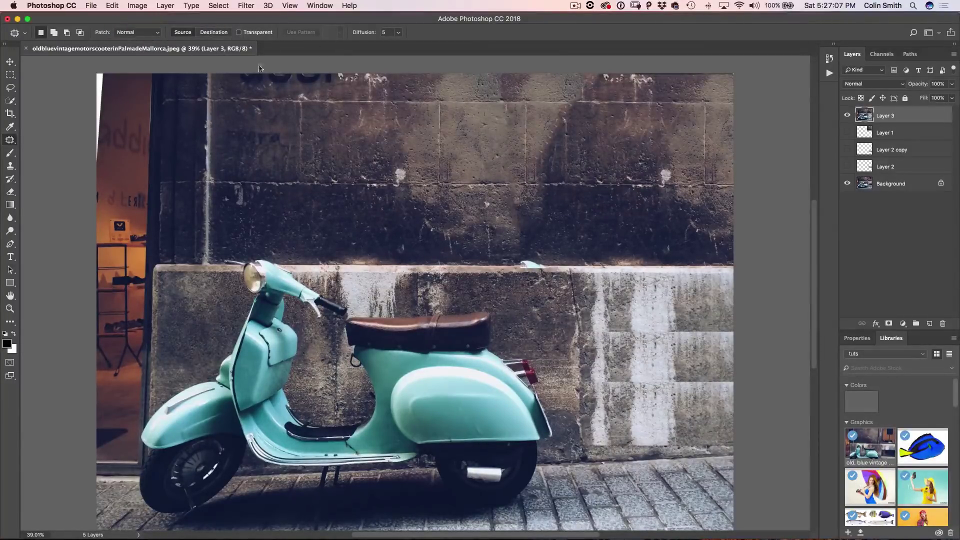
mouse_move(504, 240)
mouse_down()
mouse_move(519, 280)
mouse_move(556, 281)
mouse_move(554, 249)
mouse_move(522, 230)
mouse_move(503, 239)
mouse_up()
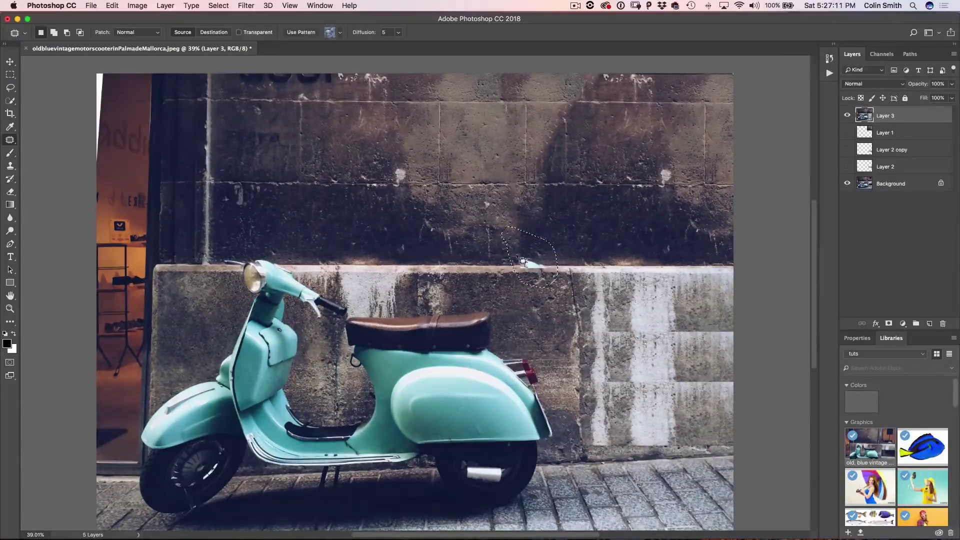
drag(548, 263, 473, 260)
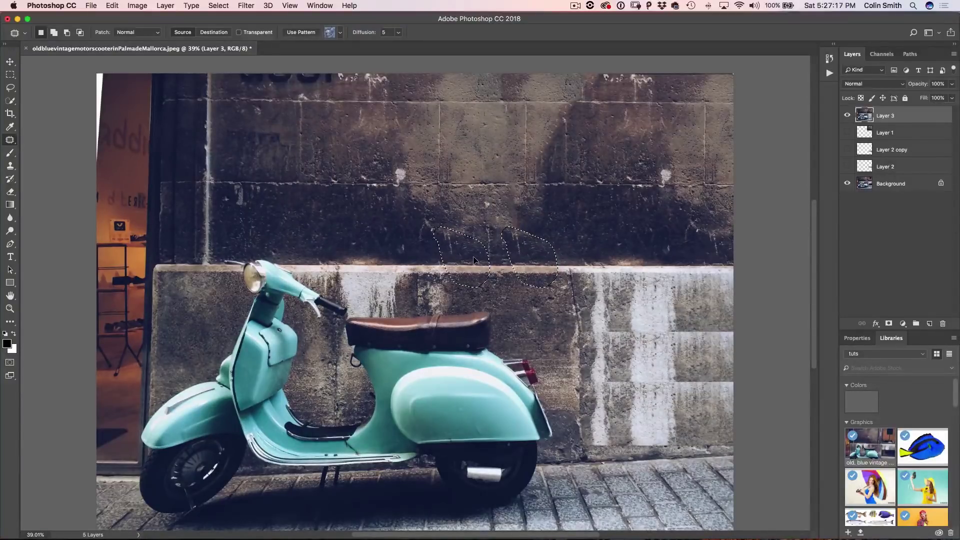
drag(474, 260, 474, 260)
key(super+d)
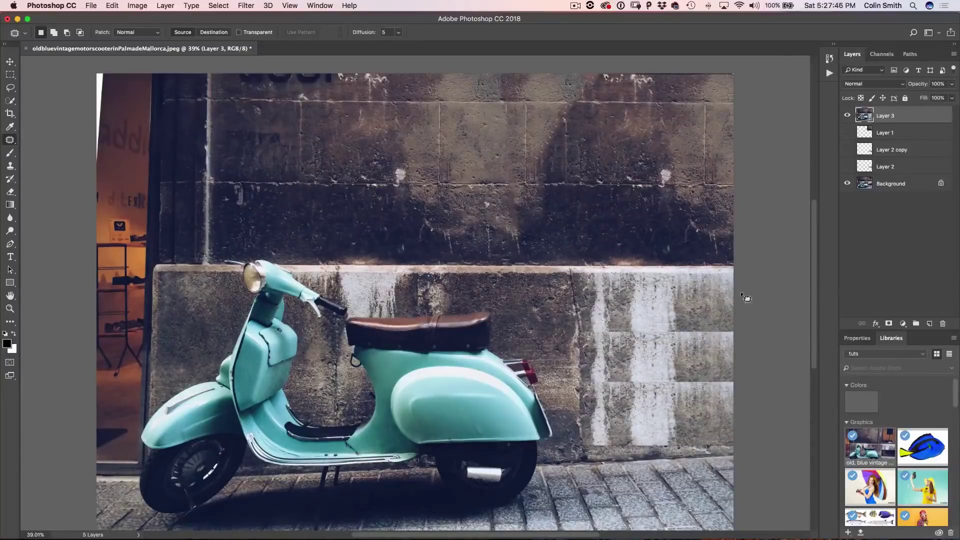
Step: Outline the upper horizontal joint in the pale lower wall, patch it in Content-Aware mode with the texture below, and deselect
drag(635, 340, 640, 336)
mouse_move(731, 316)
mouse_down()
mouse_move(593, 316)
mouse_move(571, 327)
mouse_move(582, 348)
mouse_move(651, 361)
mouse_move(725, 343)
mouse_move(739, 330)
mouse_move(704, 321)
mouse_up()
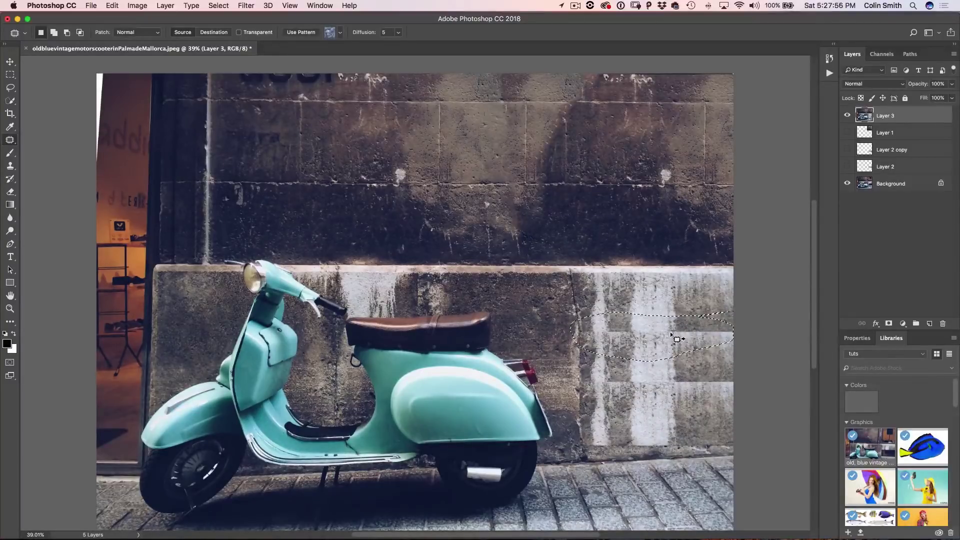
click(134, 33)
click(134, 40)
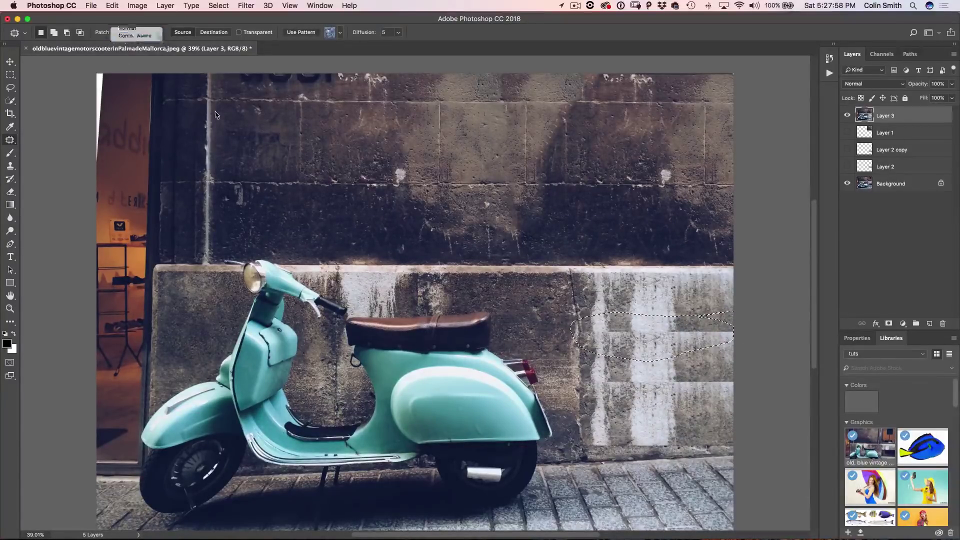
drag(655, 336, 652, 412)
key(ctrl+d)
Step: Patch the lower horizontal joint with the texture above it, then patch the strip beneath the ledge with lower wall texture and deselect
mouse_move(696, 367)
mouse_down()
mouse_move(591, 367)
mouse_move(572, 380)
mouse_move(634, 407)
mouse_move(714, 408)
mouse_move(738, 390)
mouse_move(733, 371)
mouse_move(695, 368)
mouse_move(691, 334)
mouse_up()
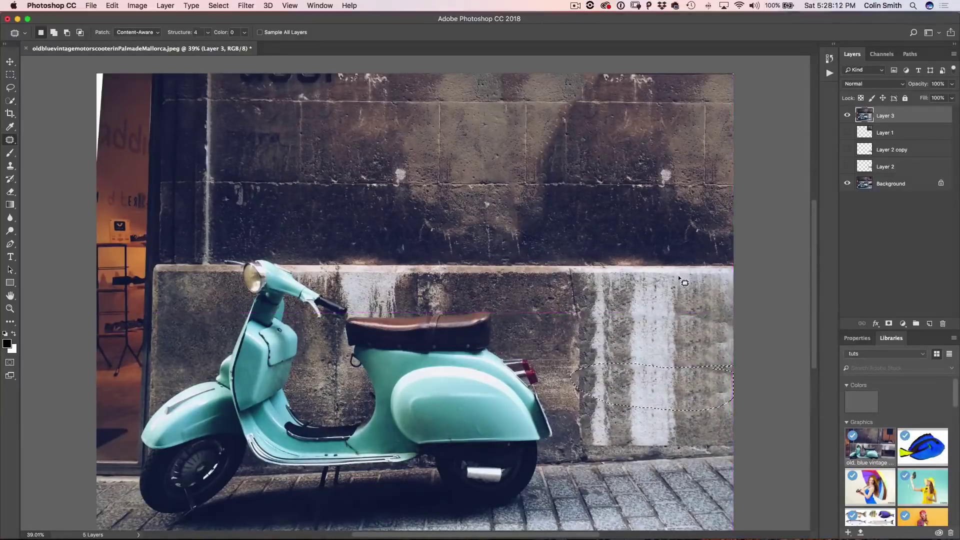
key(super+d)
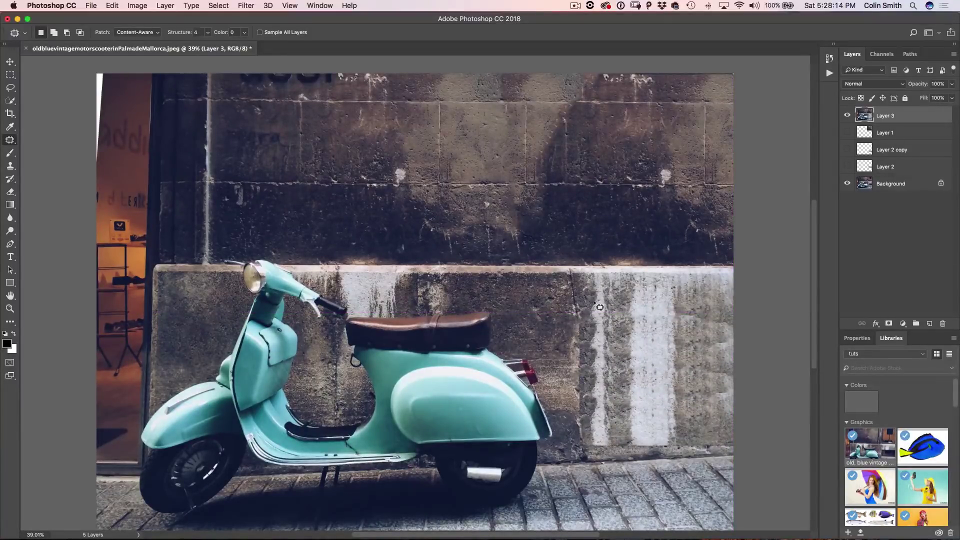
mouse_move(583, 298)
mouse_down()
mouse_move(676, 336)
mouse_move(717, 330)
mouse_up()
drag(660, 299, 602, 294)
drag(679, 326, 680, 427)
key(super+d)
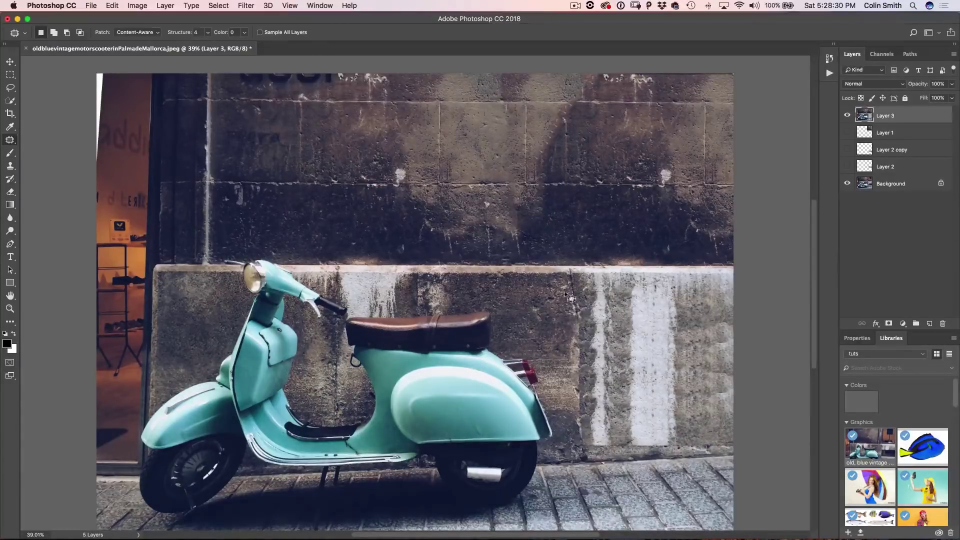
Step: In Normal patch mode, outline the vertical seam behind the scooter, trim the selection above the pavement, and patch it with the wall to its left
click(145, 32)
click(131, 22)
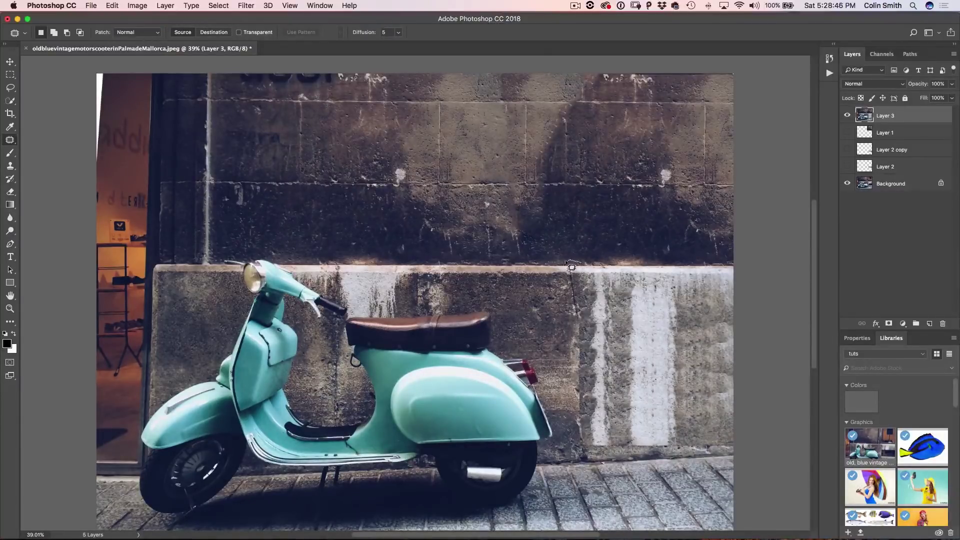
drag(563, 279, 579, 442)
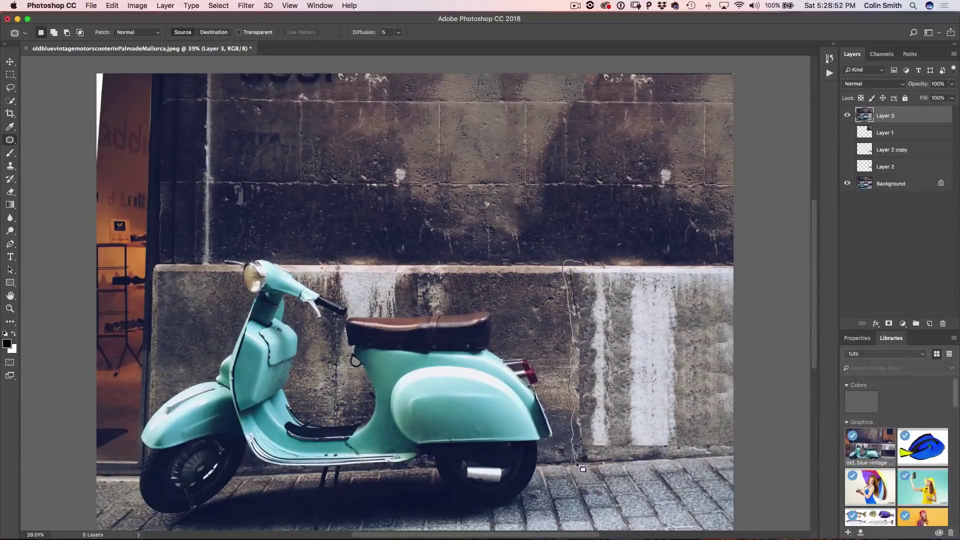
drag(612, 454, 618, 408)
drag(577, 264, 578, 265)
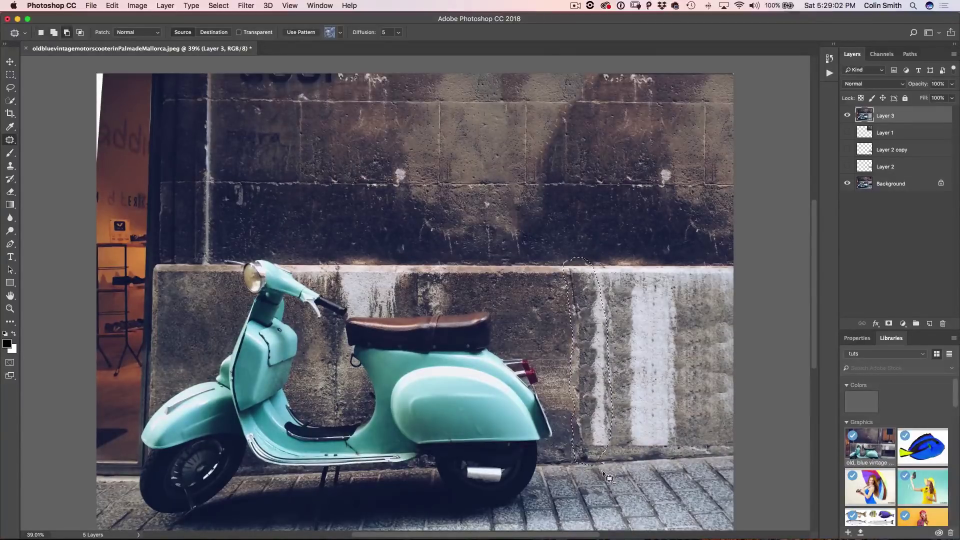
mouse_move(598, 457)
mouse_down()
mouse_move(573, 461)
mouse_move(586, 474)
mouse_move(603, 477)
mouse_move(589, 461)
mouse_up()
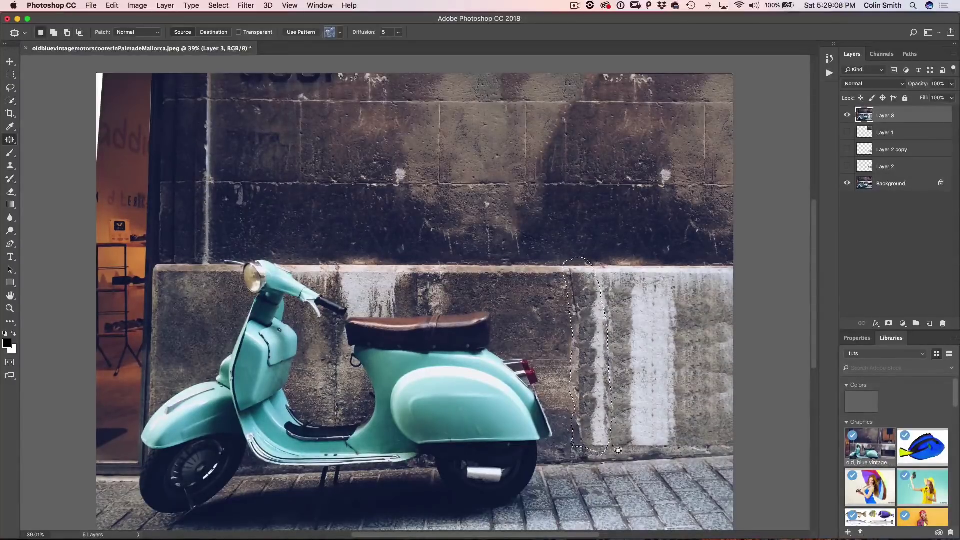
drag(600, 346, 573, 342)
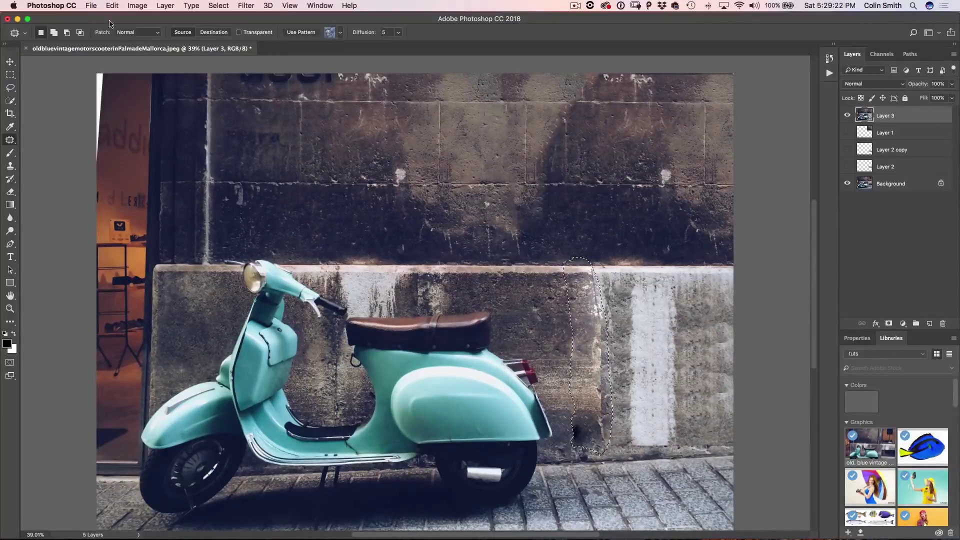
Step: Patch the same vertical seam selection again in Content-Aware mode with the brown wall to its left, and deselect
click(133, 32)
click(132, 40)
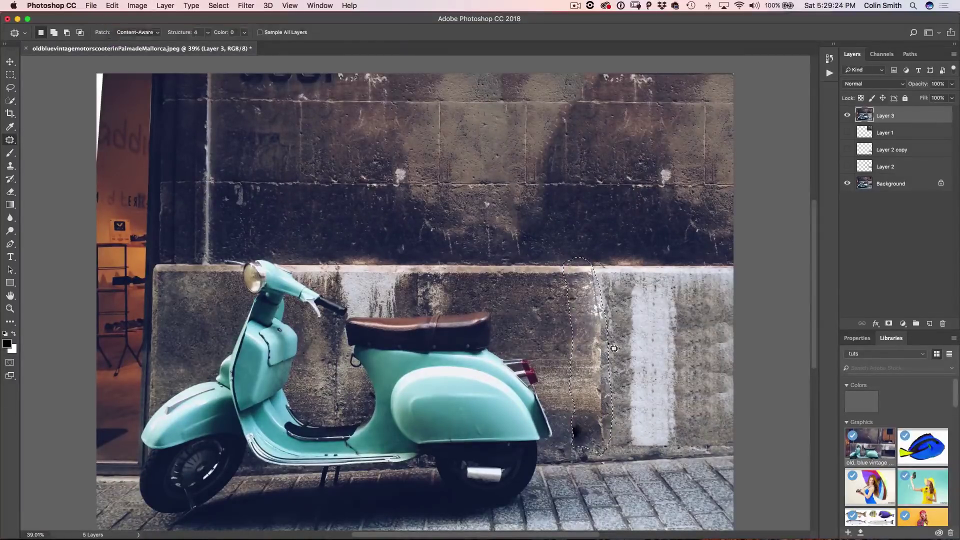
drag(584, 333, 569, 333)
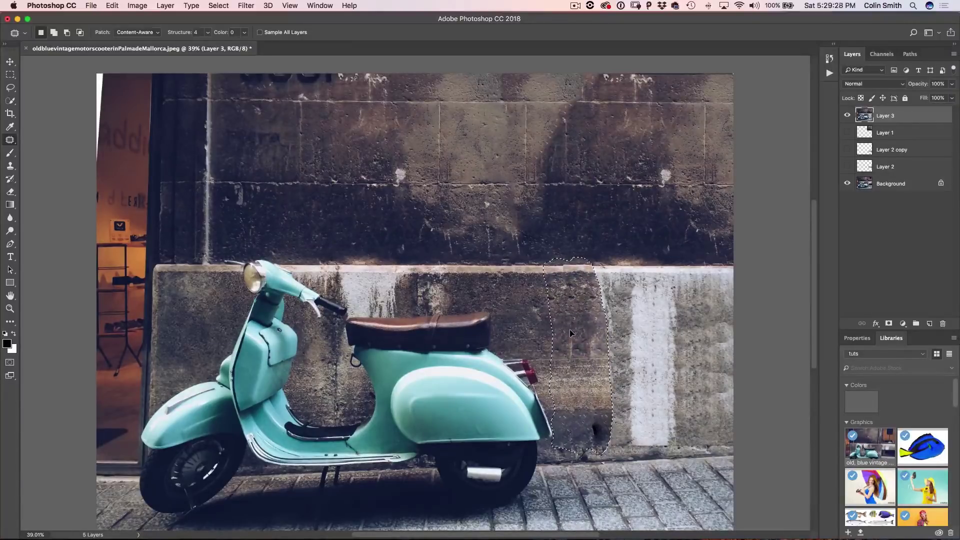
click(645, 348)
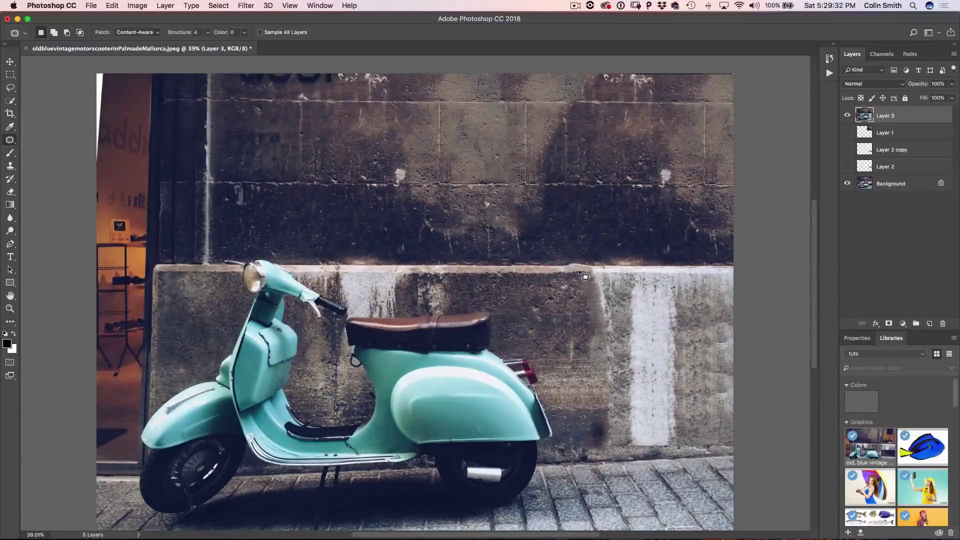
Step: Outline a larger oval around the leftover seam edge below the ledge, patch it with the wall to its left, and deselect
mouse_move(629, 310)
mouse_down()
mouse_move(633, 389)
mouse_move(620, 438)
mouse_move(562, 375)
mouse_move(578, 270)
mouse_up()
drag(601, 330, 581, 336)
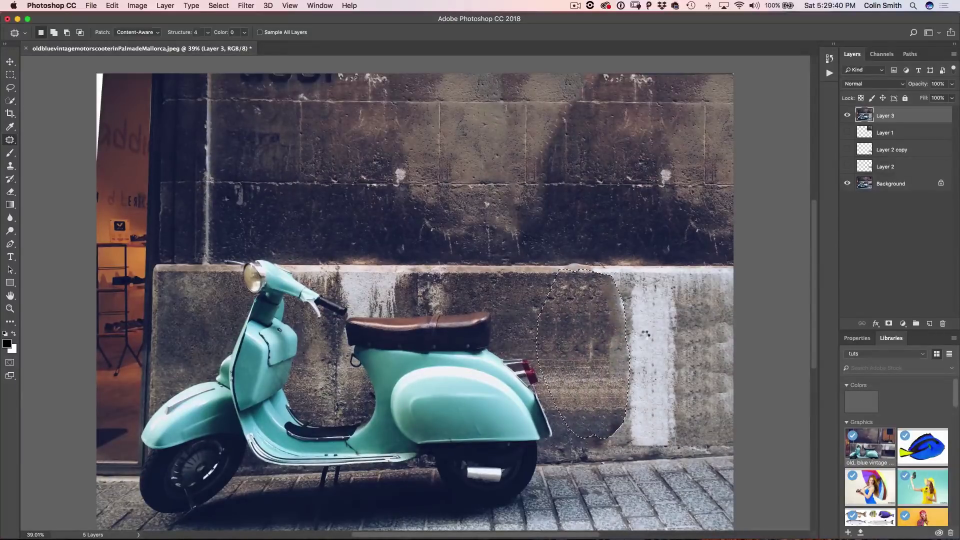
key(super+d)
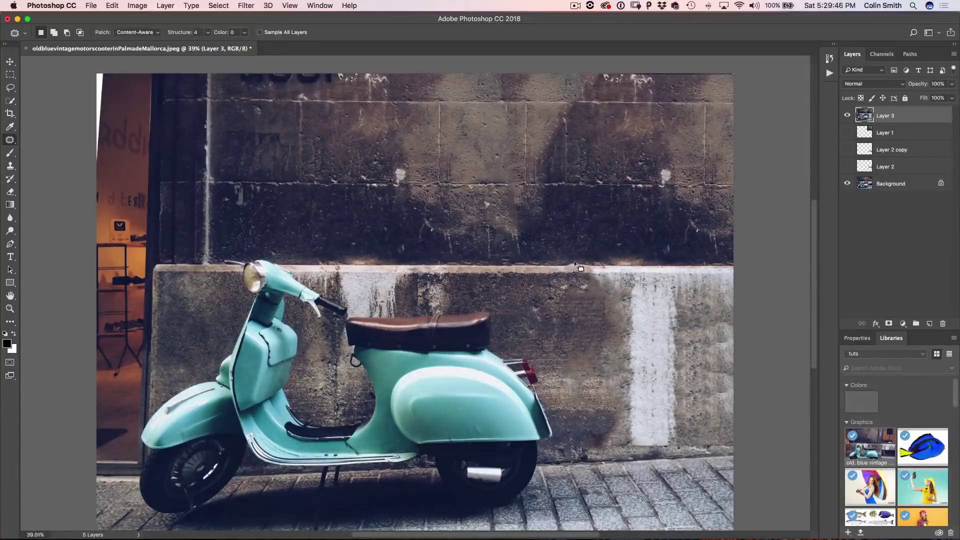
Step: Patch the diagonal shadow edge in the upper wall twice with the lighter stone to its left, deselecting after each patch
mouse_move(563, 73)
mouse_down()
mouse_move(520, 110)
mouse_move(511, 138)
mouse_move(525, 183)
mouse_move(553, 192)
mouse_move(601, 110)
mouse_move(610, 74)
mouse_move(566, 80)
mouse_move(572, 105)
mouse_move(507, 111)
mouse_up()
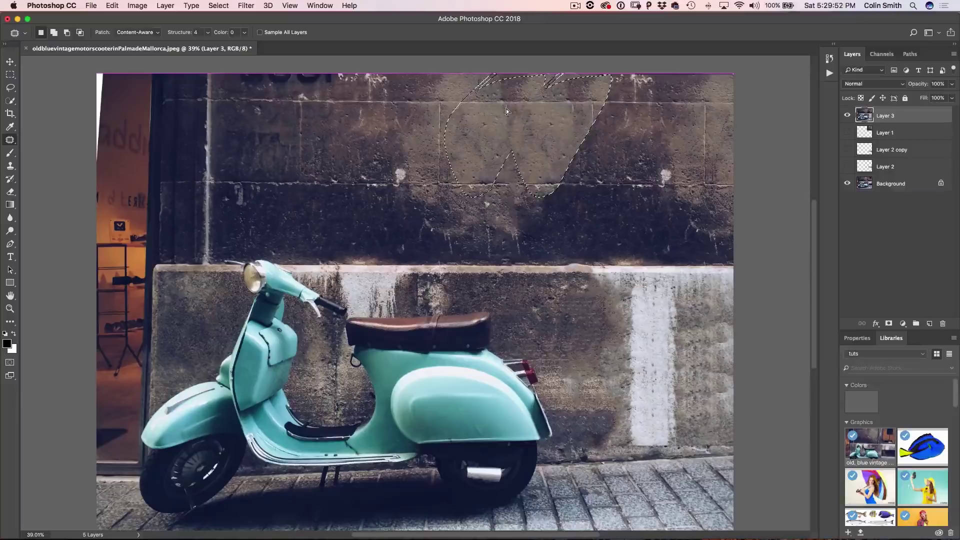
key(super+d)
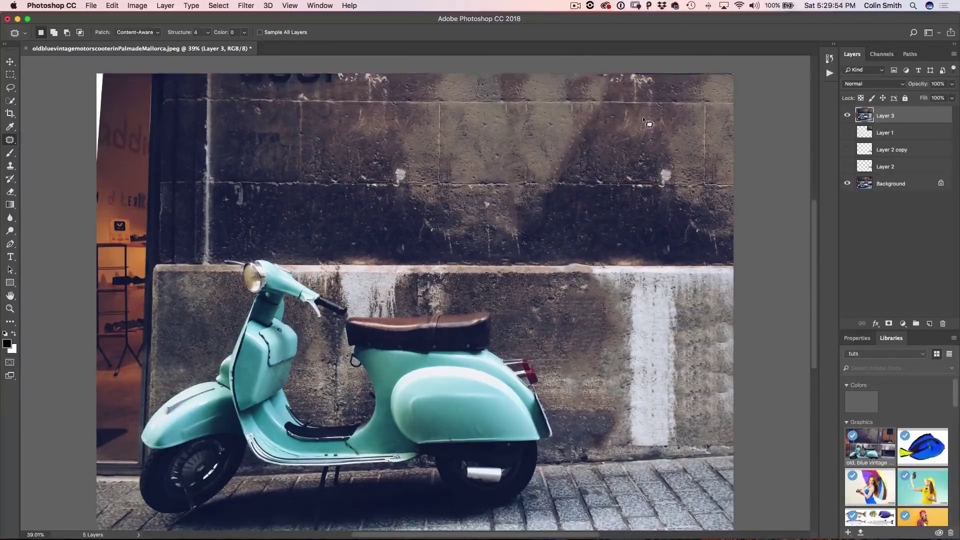
mouse_move(625, 109)
mouse_down()
mouse_move(580, 196)
mouse_move(515, 130)
mouse_move(545, 86)
mouse_move(465, 112)
mouse_move(456, 165)
mouse_move(526, 176)
mouse_up()
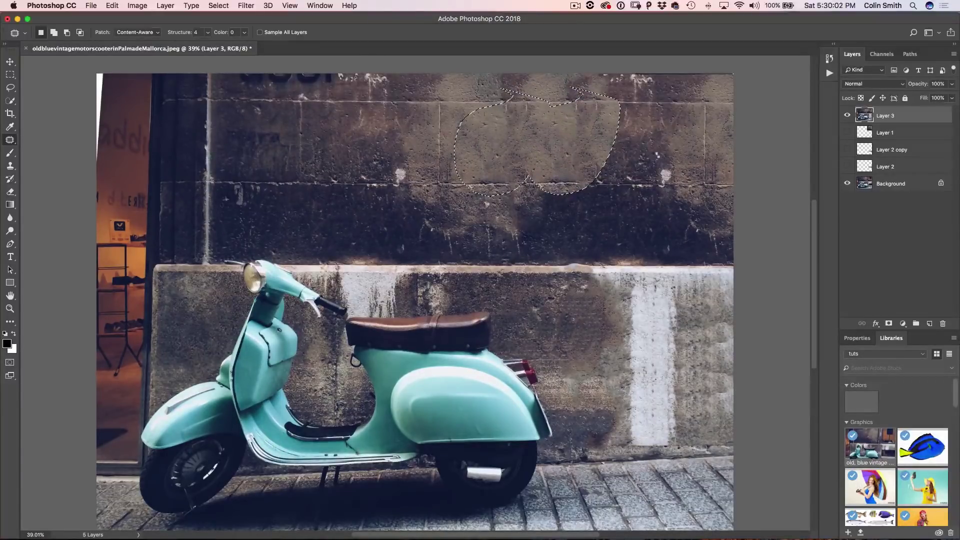
drag(550, 125, 653, 123)
key(ctrl+d)
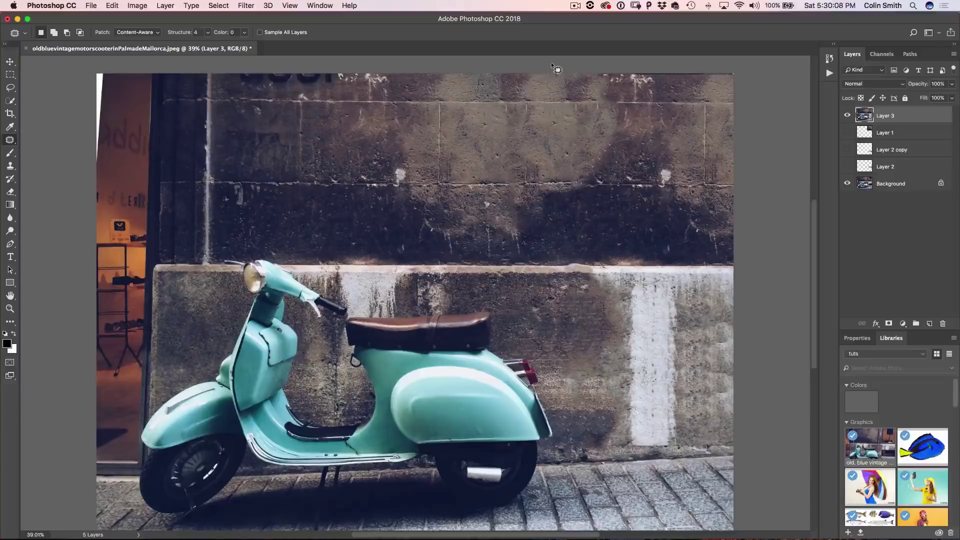
Step: Patch the uneven areas along the photo's top edge and the white spot on the upper right wall with the stone to their left
mouse_move(592, 69)
mouse_down()
mouse_move(536, 82)
mouse_move(479, 77)
mouse_move(475, 88)
mouse_up()
key(super+d)
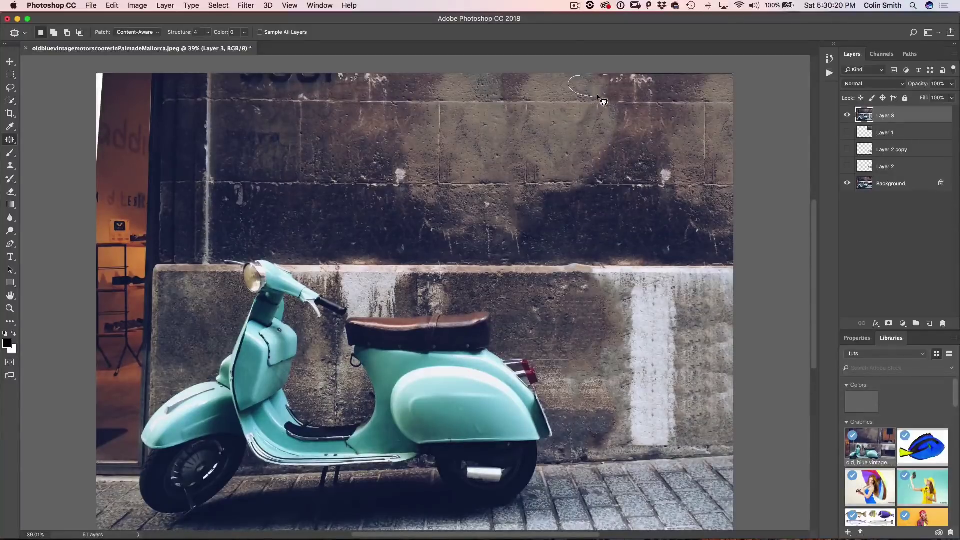
drag(589, 82, 578, 90)
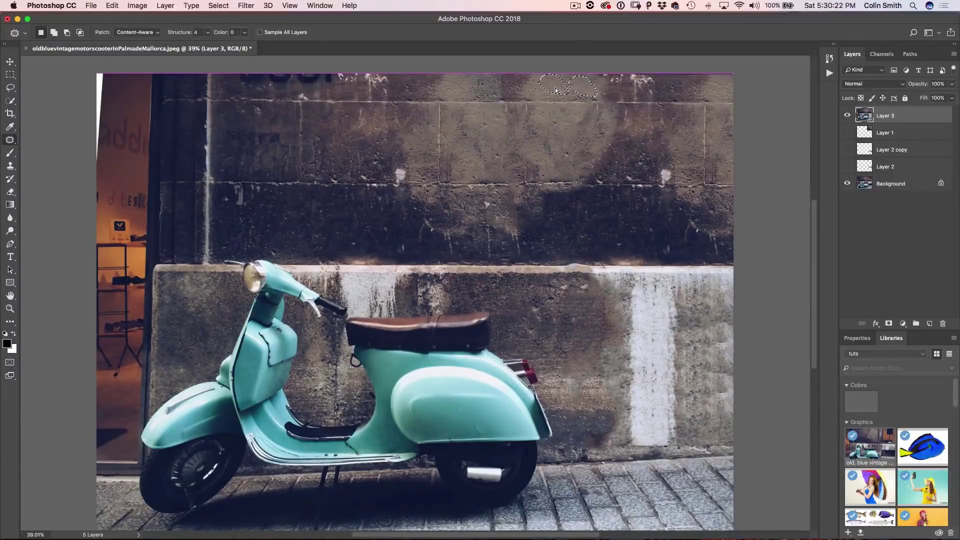
key(ctrl+d)
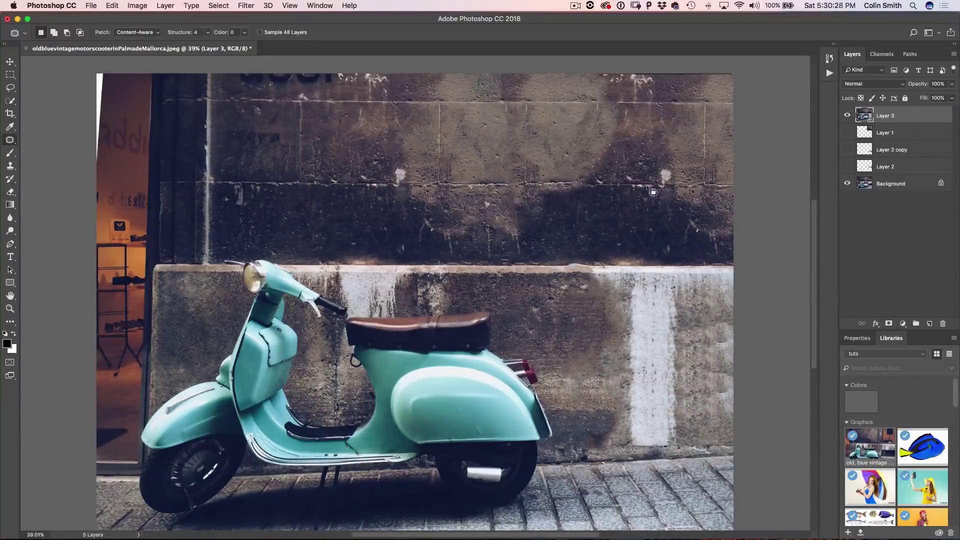
mouse_move(661, 164)
mouse_down()
mouse_move(668, 190)
mouse_move(676, 173)
mouse_move(650, 166)
mouse_move(642, 177)
mouse_move(670, 184)
mouse_move(660, 166)
mouse_move(631, 176)
mouse_up()
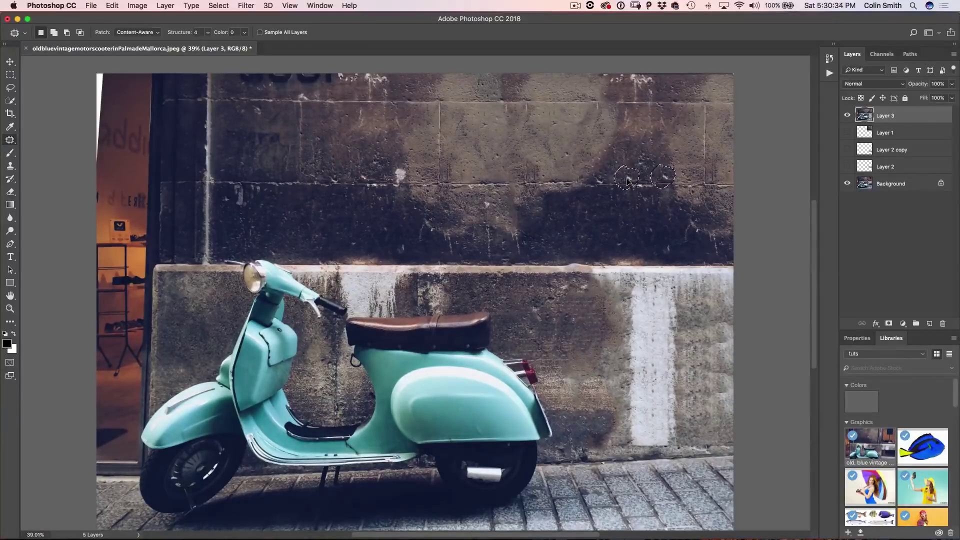
click(708, 163)
Step: Choose the Clone Stamp tool, add a new empty layer above Layer 3, and set sampling to Current & Below
click(14, 170)
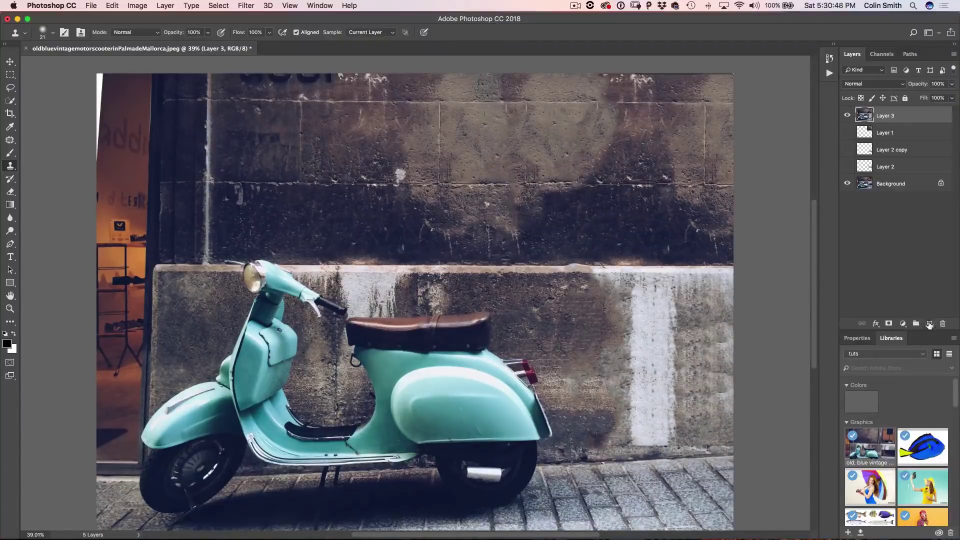
click(929, 324)
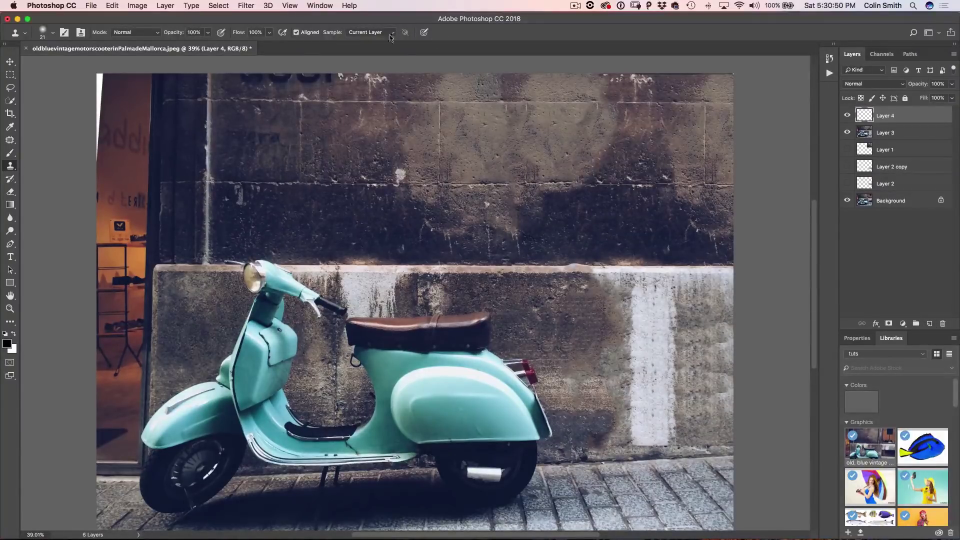
click(368, 34)
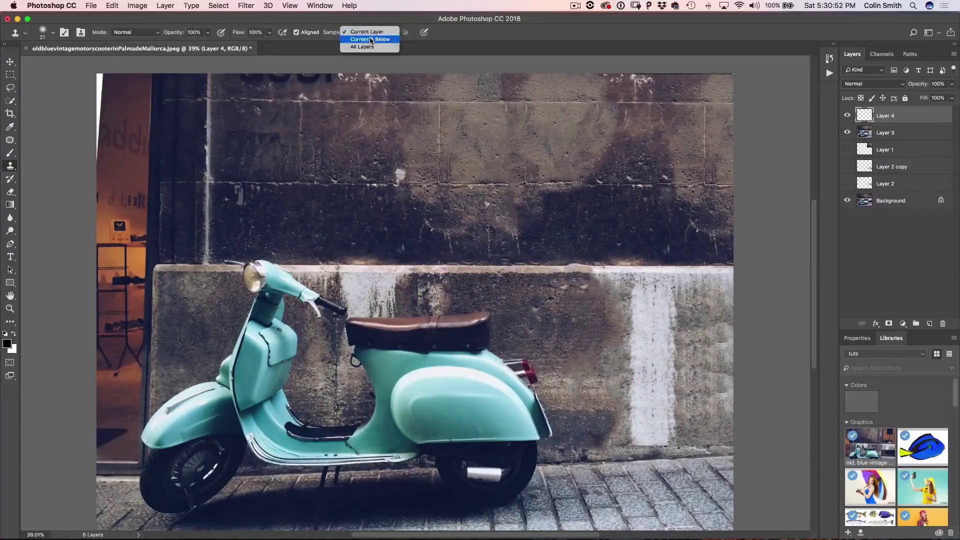
click(371, 39)
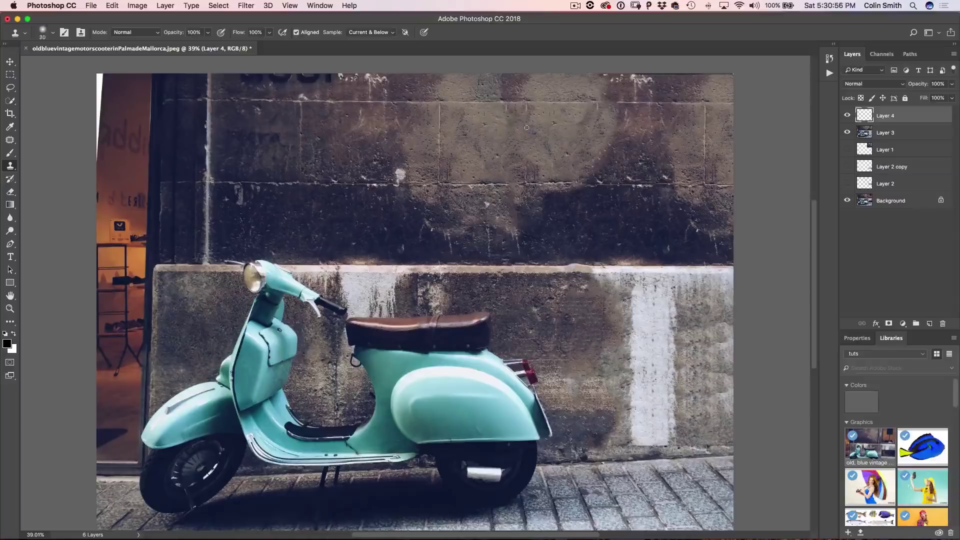
Step: Enlarge the clone brush to 150, sample the light stone of the upper wall, and clone it over the nearby patched area
key(bracketright)
key(bracketright)
key(bracketright)
key(bracketright)
key(bracketright)
key(bracketright)
alt+click(535, 145)
mouse_move(528, 168)
mouse_down()
mouse_move(558, 154)
mouse_move(530, 176)
mouse_move(559, 140)
mouse_move(542, 161)
mouse_up()
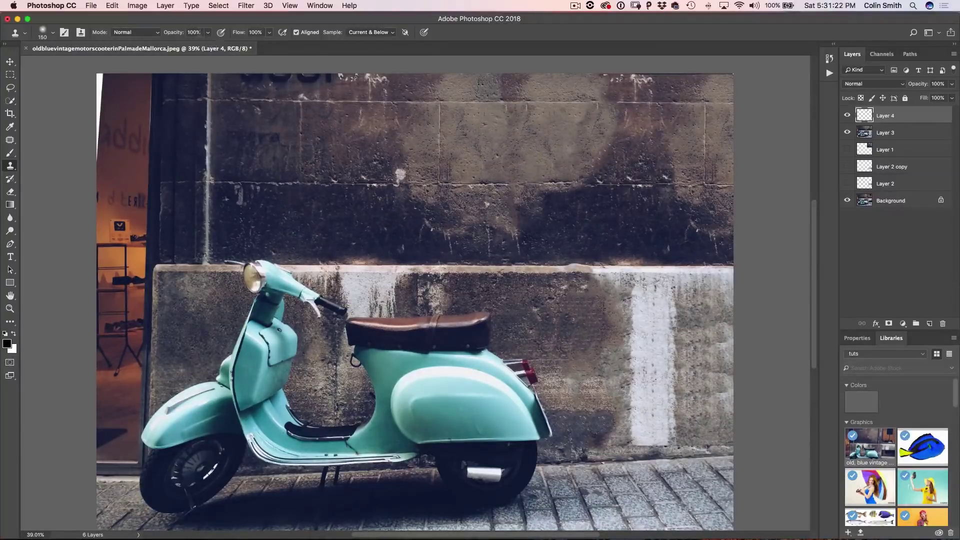
Step: Set the clone opacity to 50% and the brush size to 300, and soften the shadow edge in the upper wall
text(50)
key(Return)
key(bracketright)
key(bracketright)
key(bracketright)
key(bracketright)
mouse_move(577, 103)
mouse_down()
mouse_move(623, 104)
mouse_move(610, 130)
mouse_move(559, 157)
mouse_move(610, 150)
mouse_move(546, 153)
mouse_move(575, 161)
mouse_move(555, 162)
mouse_move(573, 182)
mouse_move(596, 181)
mouse_up()
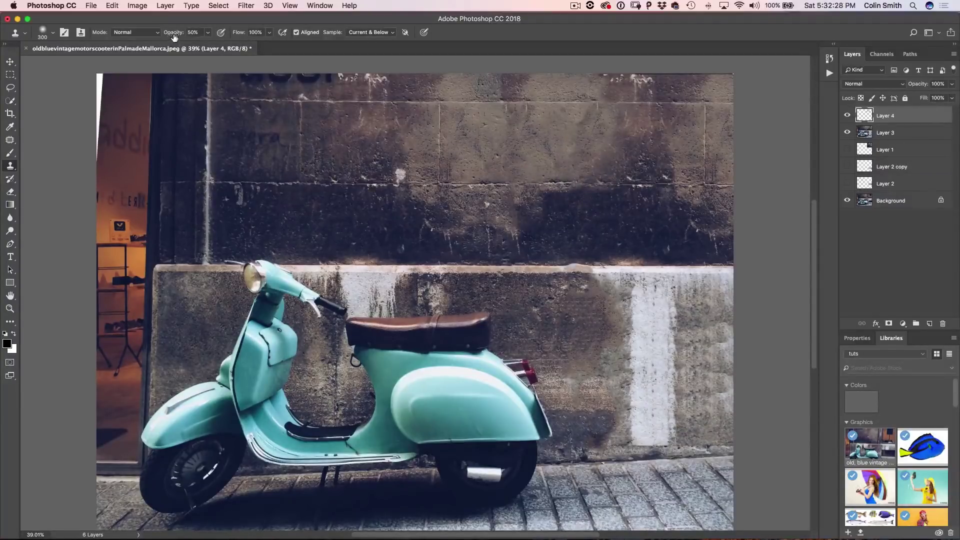
Step: Set the clone opacity to 99%, sample the clean ledge above the scooter's tail, and clone it over the bump in the ledge
click(193, 33)
text(99)
mouse_move(575, 268)
mouse_down()
mouse_move(463, 273)
mouse_move(480, 270)
mouse_up()
alt+click(495, 266)
drag(517, 266, 582, 265)
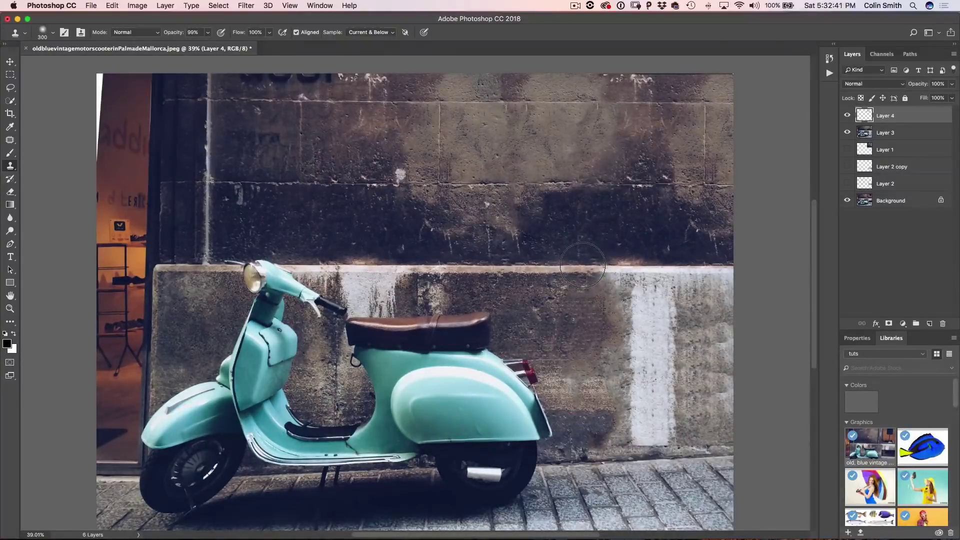
Step: Sample the lower wall stone above the scooter's front fender and clone it over the wall to the right of the white streak
mouse_move(756, 538)
click(569, 333)
key(super+z)
alt+click(187, 306)
click(700, 307)
click(700, 309)
click(700, 319)
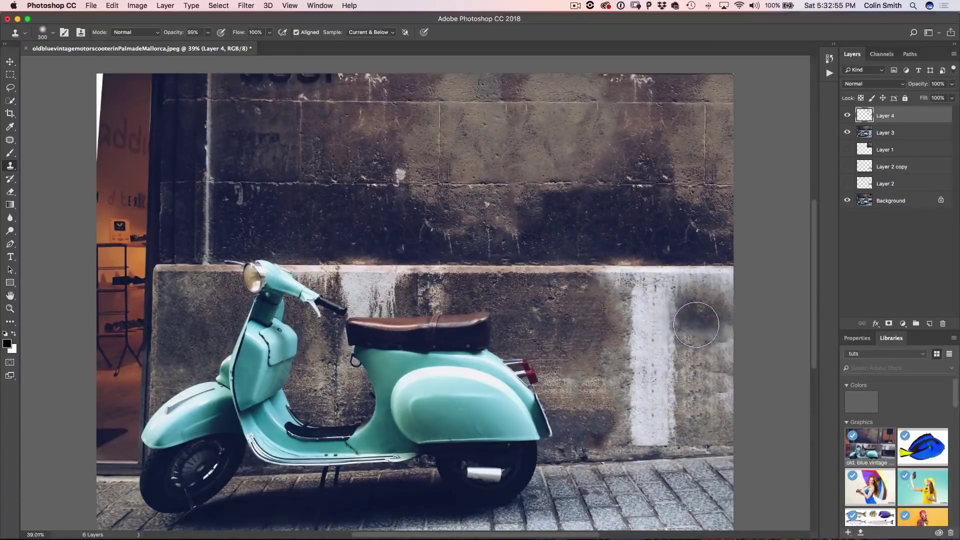
click(697, 325)
Step: Sample the brown stone behind the scooter's tail, clone it over the white streak, and toggle Layer 4's visibility to compare
alt+click(594, 382)
click(670, 362)
click(712, 367)
mouse_move(712, 367)
mouse_down()
mouse_move(650, 350)
mouse_move(710, 345)
mouse_move(696, 375)
mouse_move(630, 300)
mouse_up()
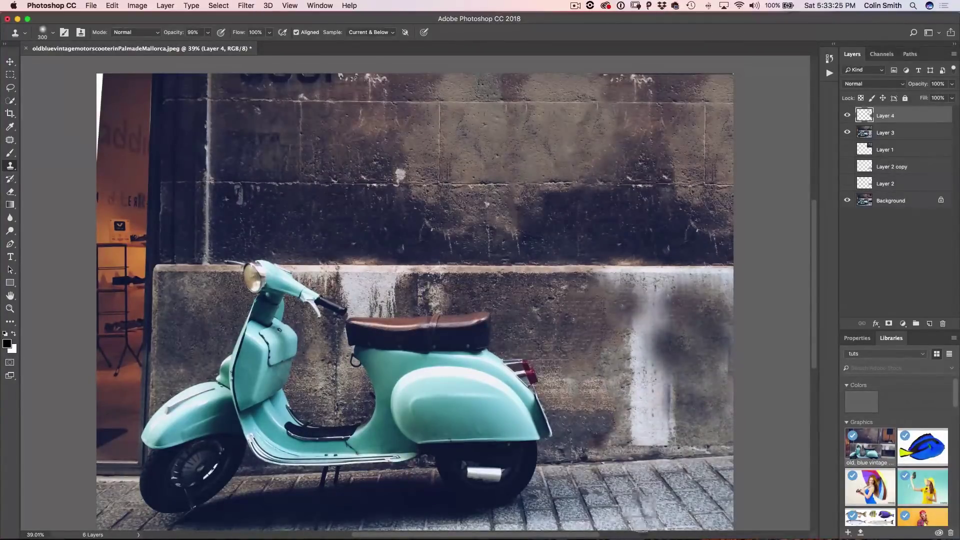
click(847, 115)
click(847, 116)
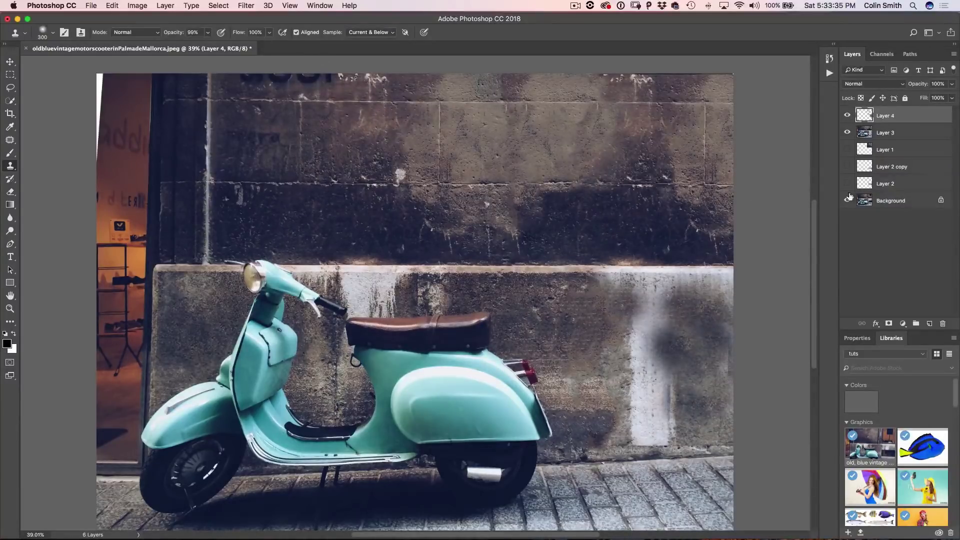
Step: Sharpen the cloned areas on Layer 4 using Unsharp Mask with an amount of 167%, threshold 0 and a slightly larger radius
click(246, 5)
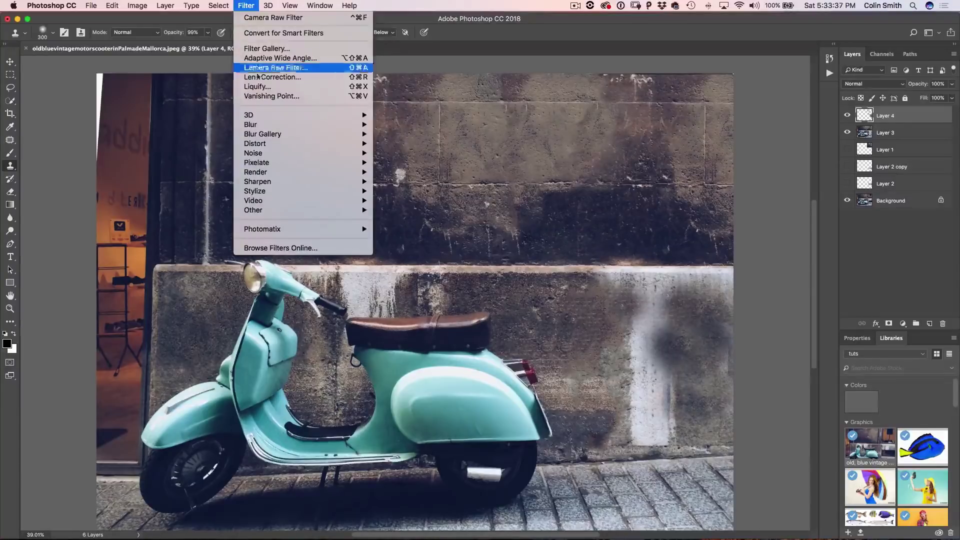
mouse_move(273, 174)
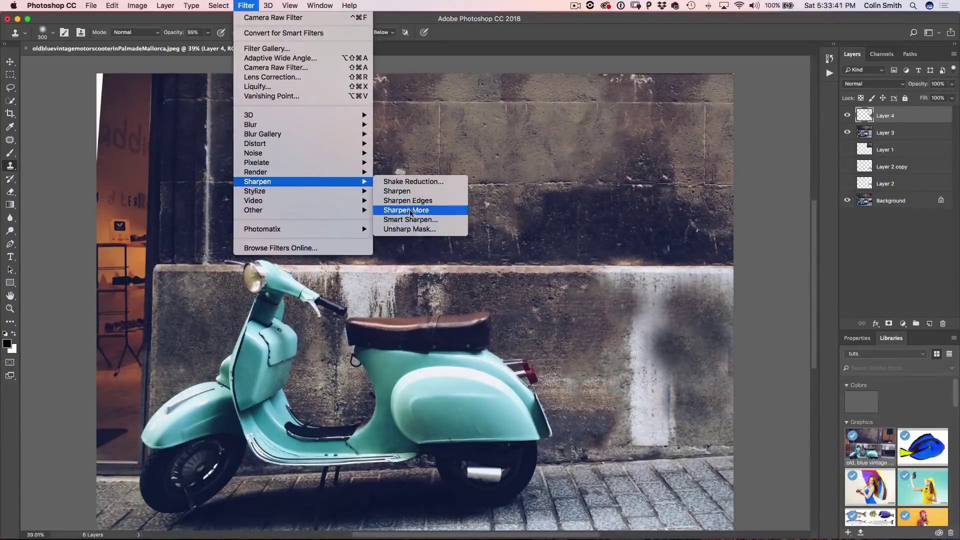
click(433, 230)
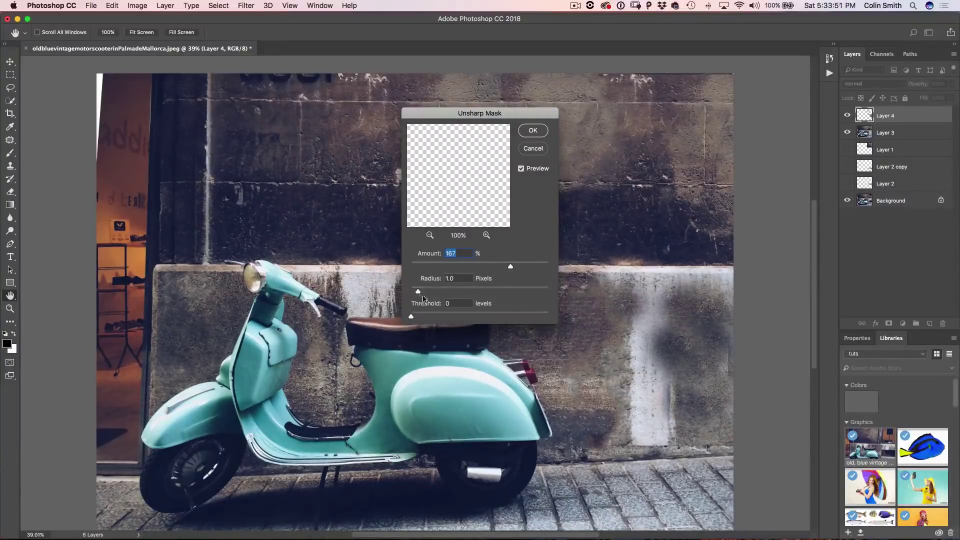
drag(420, 294, 428, 294)
click(533, 130)
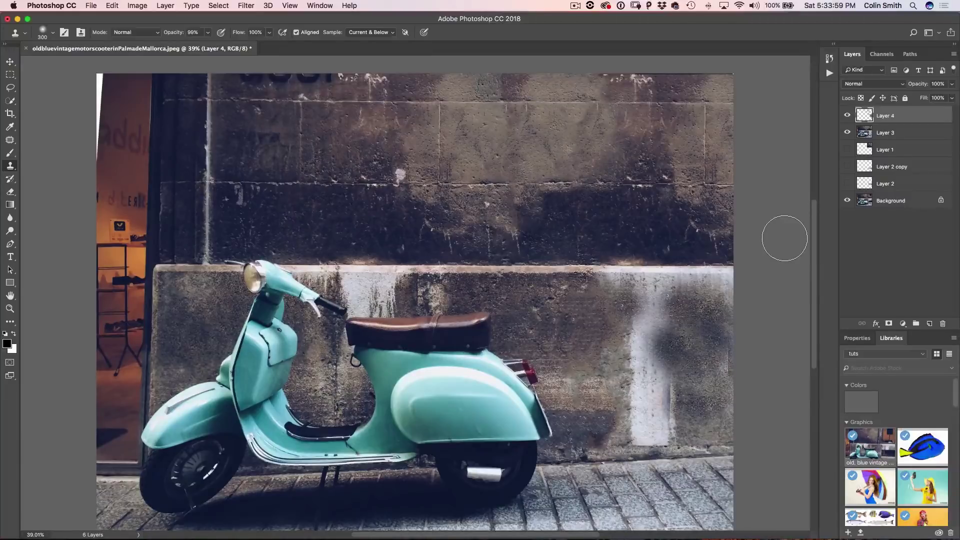
Step: Switch to the Move tool and merge Layer 3 and Layer 4 into one layer
click(11, 63)
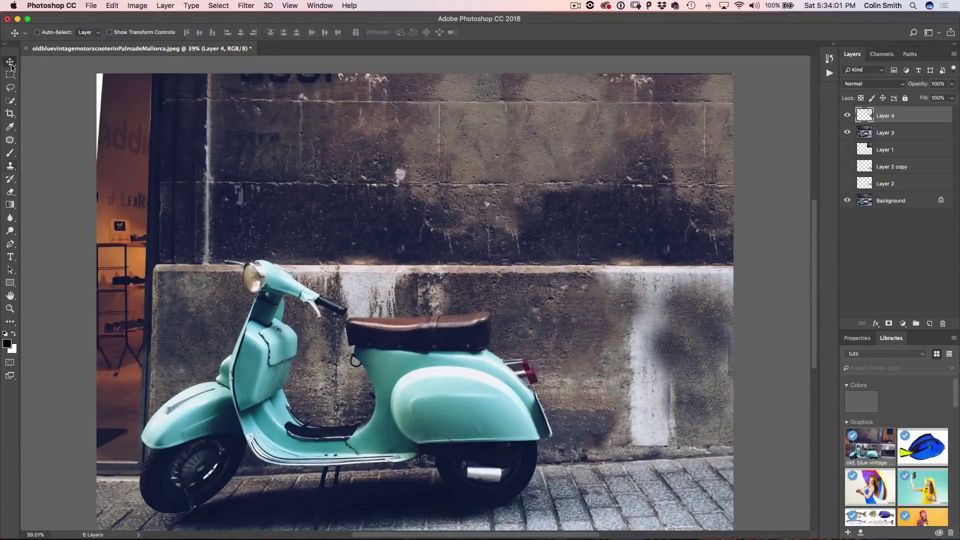
click(903, 134)
shift+click(907, 115)
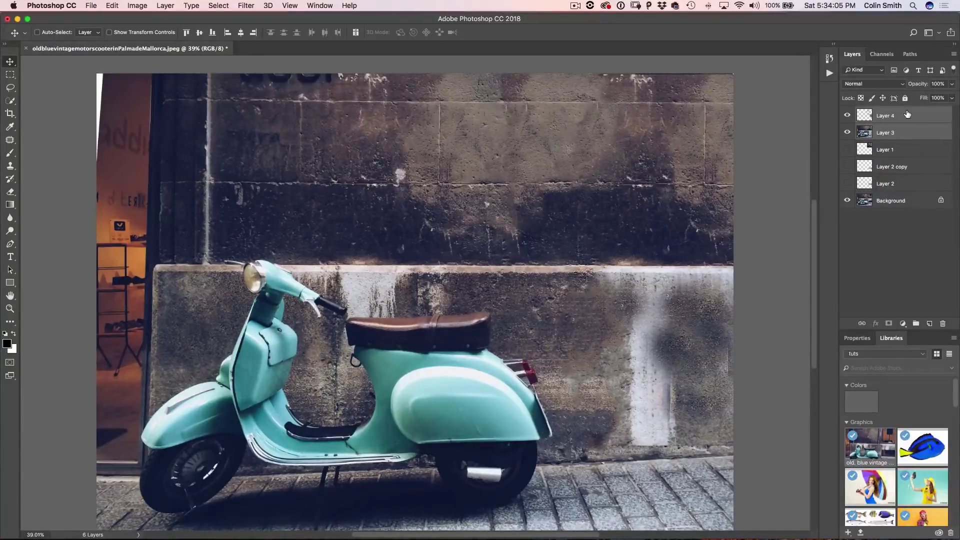
key(super+e)
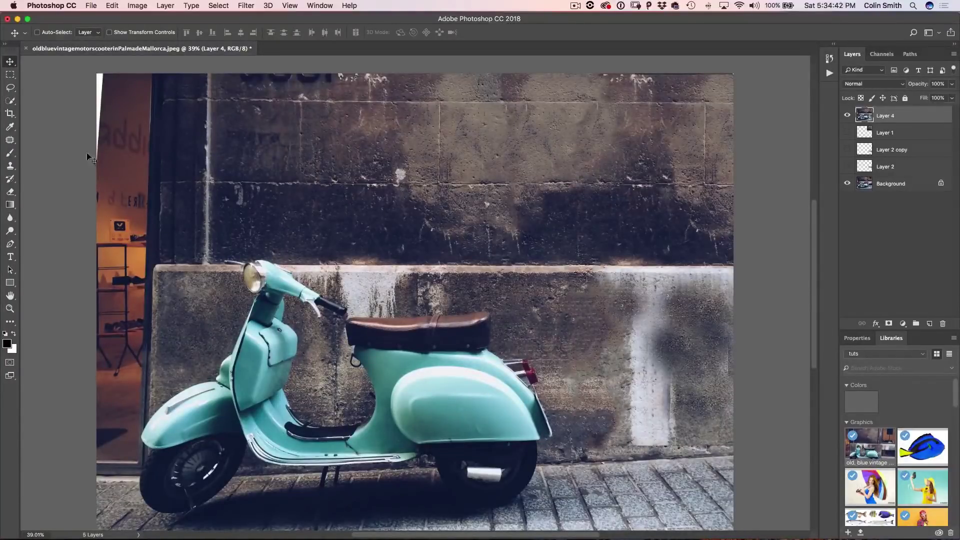
Step: Select the wall strip behind the scooter down to the pavement with a rectangular marquee and copy it to a new layer
click(11, 76)
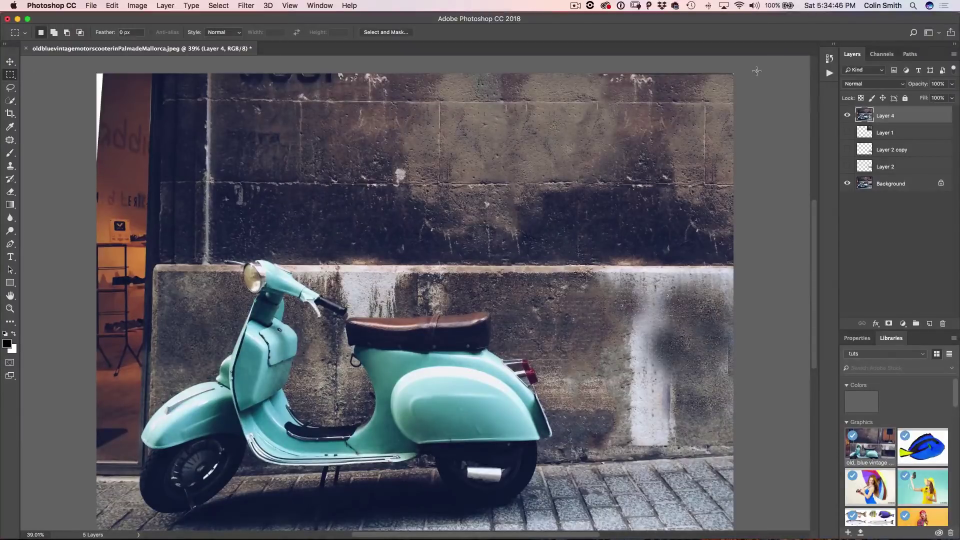
drag(757, 67, 577, 456)
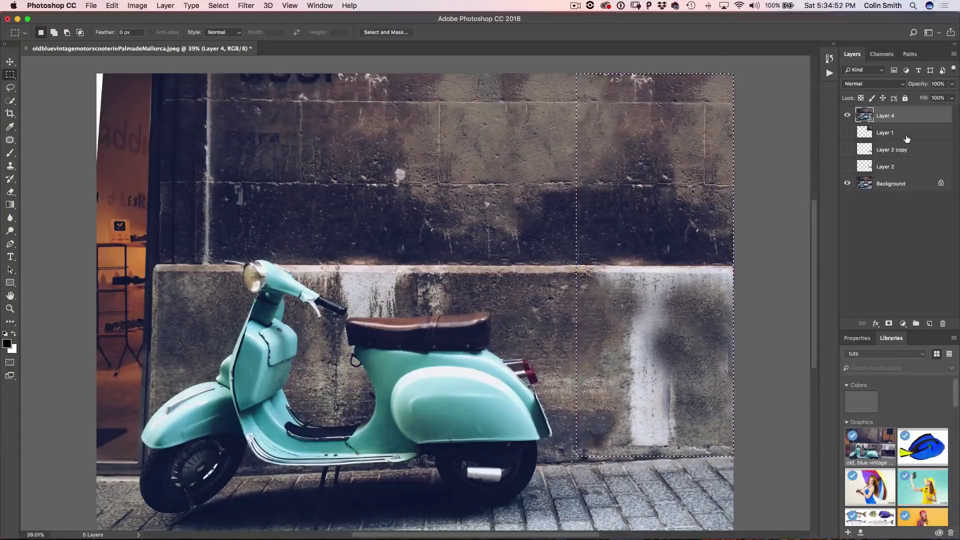
key(super+j)
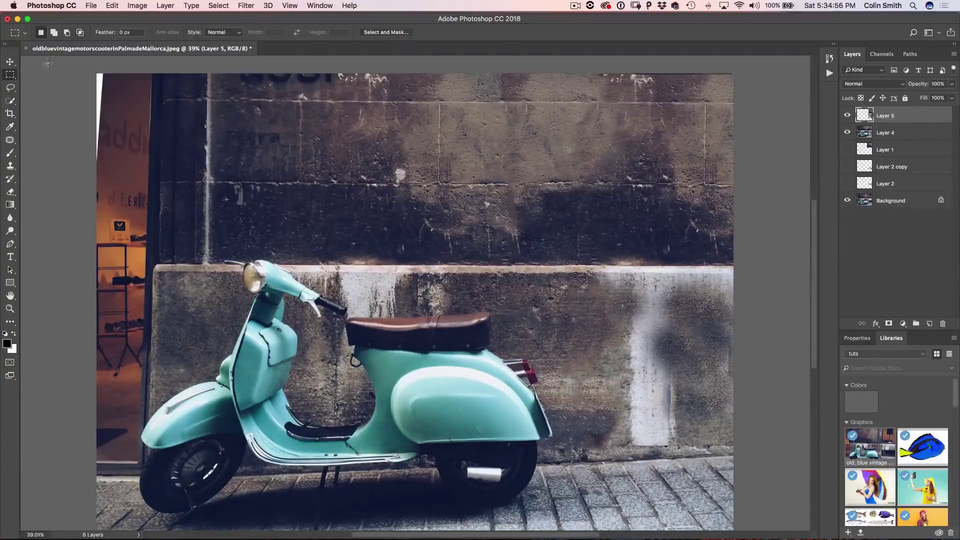
Step: Move the copied wall strip over the orange shop doorway in front of the scooter and nudge it down to align the ledge
click(12, 62)
drag(735, 176, 211, 169)
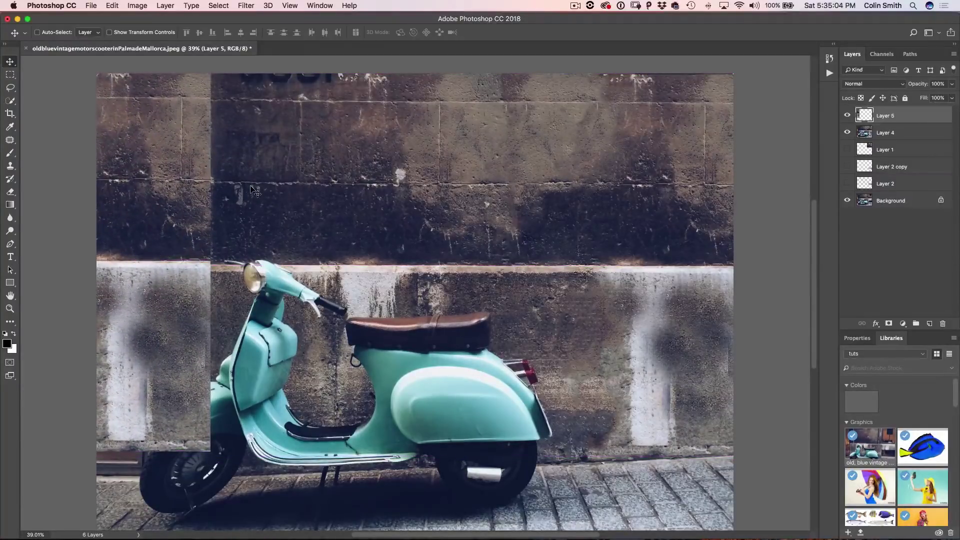
key(Down)
key(Down)
key(Down)
key(Down)
key(Down)
key(Down)
key(Down)
key(Down)
key(Down)
key(Down)
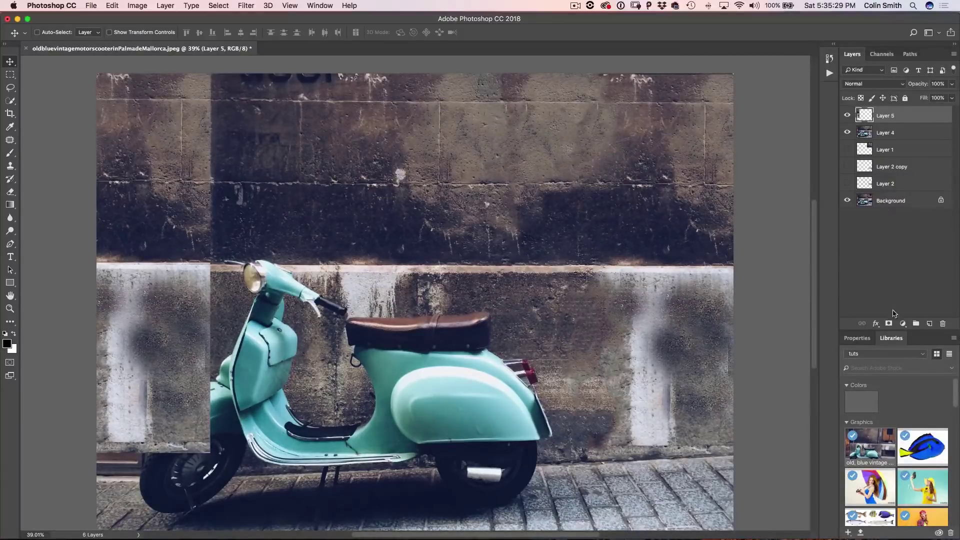
Step: Add a mask to Layer 5 and paint away the strip's hard edge beside the scooter with a soft black 300 px brush
click(889, 324)
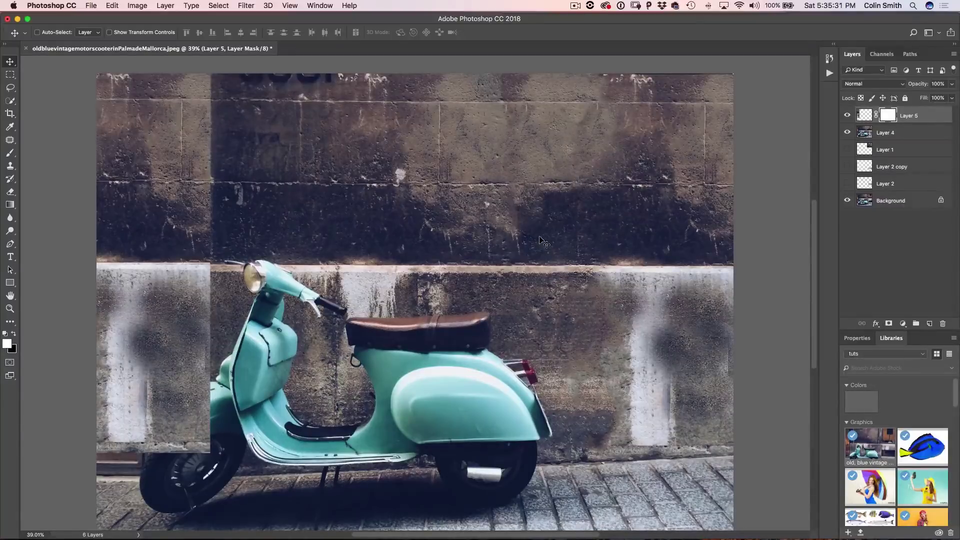
key(b)
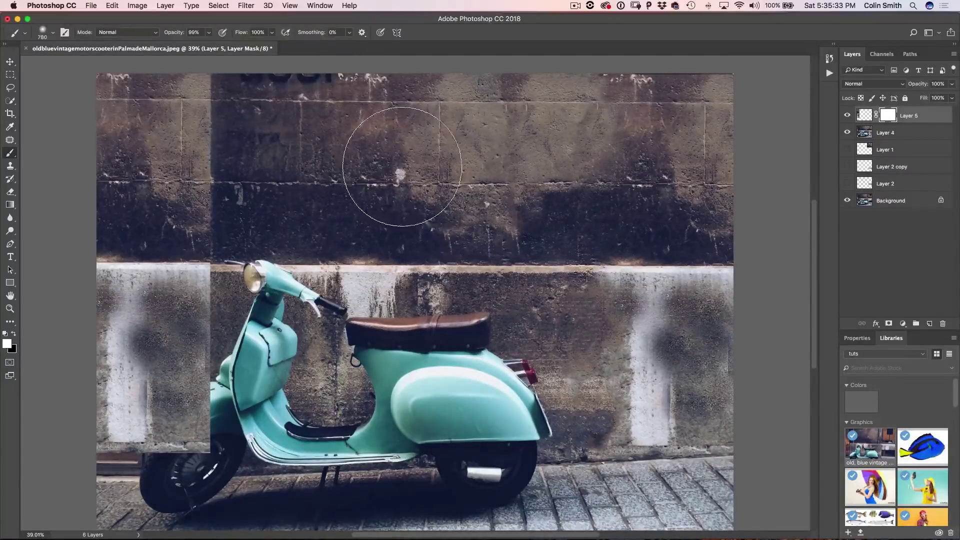
key(bracketleft)
key(bracketleft)
key(bracketleft)
key(bracketleft)
key(bracketleft)
key(bracketleft)
key(bracketleft)
key(bracketleft)
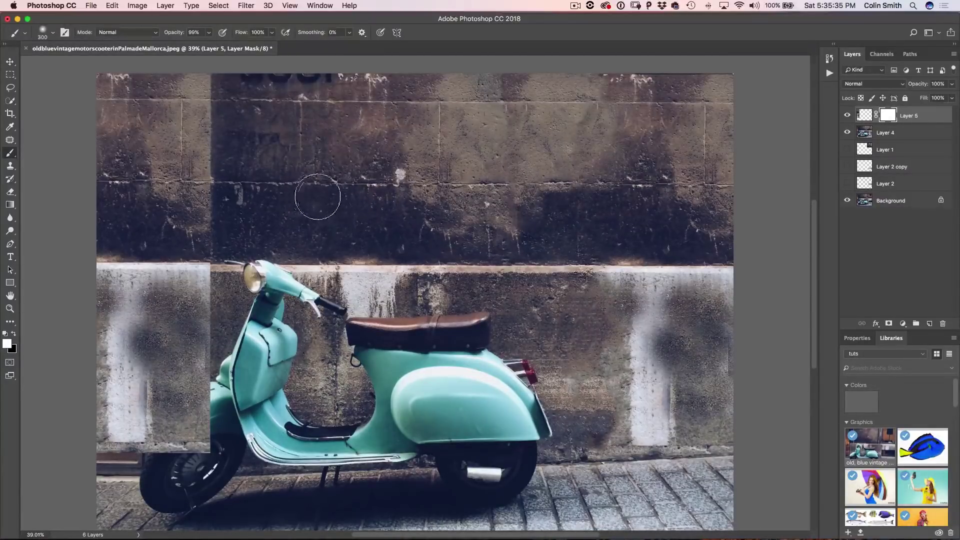
click(54, 32)
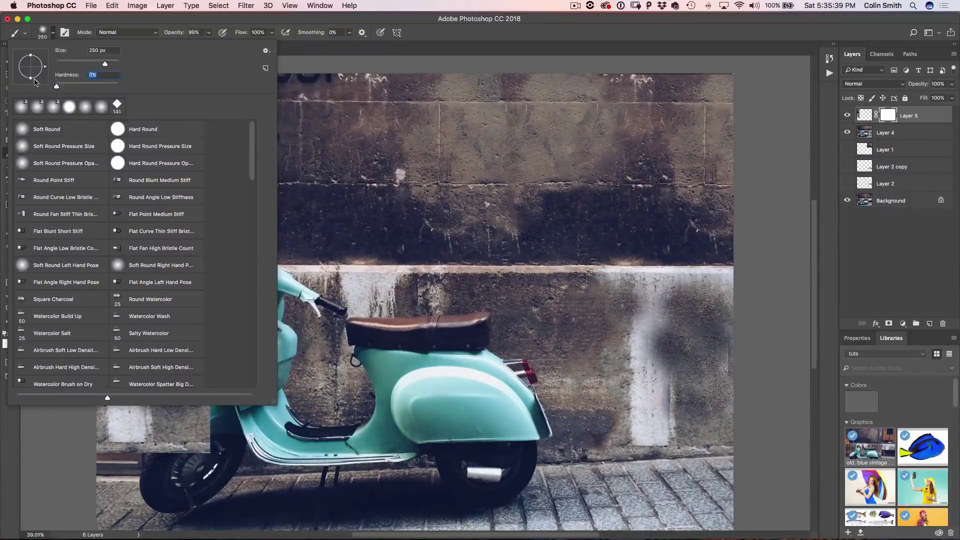
key(Return)
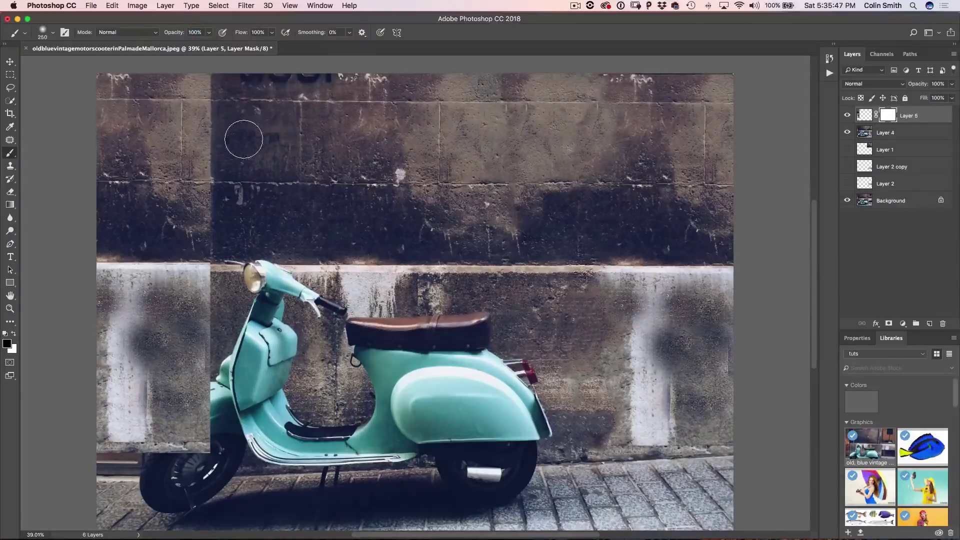
key(bracketright)
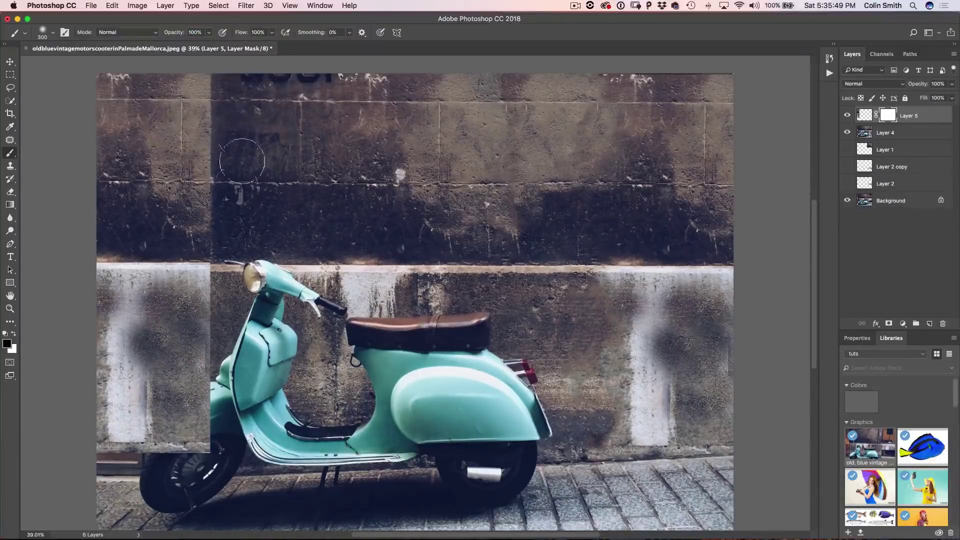
mouse_move(209, 413)
mouse_down()
mouse_move(172, 443)
mouse_move(185, 420)
mouse_move(163, 447)
mouse_move(177, 415)
mouse_move(222, 388)
mouse_move(199, 405)
mouse_move(215, 378)
mouse_move(218, 340)
mouse_move(211, 287)
mouse_move(193, 321)
mouse_move(188, 288)
mouse_move(213, 284)
mouse_move(177, 287)
mouse_move(169, 370)
mouse_move(174, 305)
mouse_move(185, 367)
mouse_move(208, 332)
mouse_up()
mouse_move(206, 211)
mouse_down()
mouse_move(213, 248)
mouse_move(218, 86)
mouse_move(212, 252)
mouse_move(208, 84)
mouse_move(199, 228)
mouse_move(208, 75)
mouse_up()
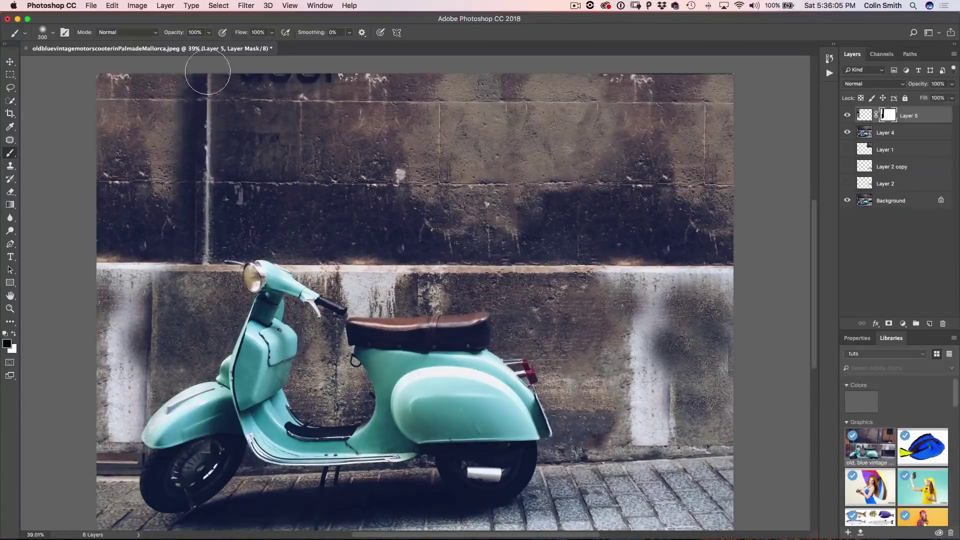
Step: Paint white on the mask with the brush reduced to 175 px to restore copied stone over the dark doorframe above the ledge
key(x)
mouse_move(125, 188)
mouse_down()
mouse_move(139, 134)
mouse_move(154, 158)
mouse_up()
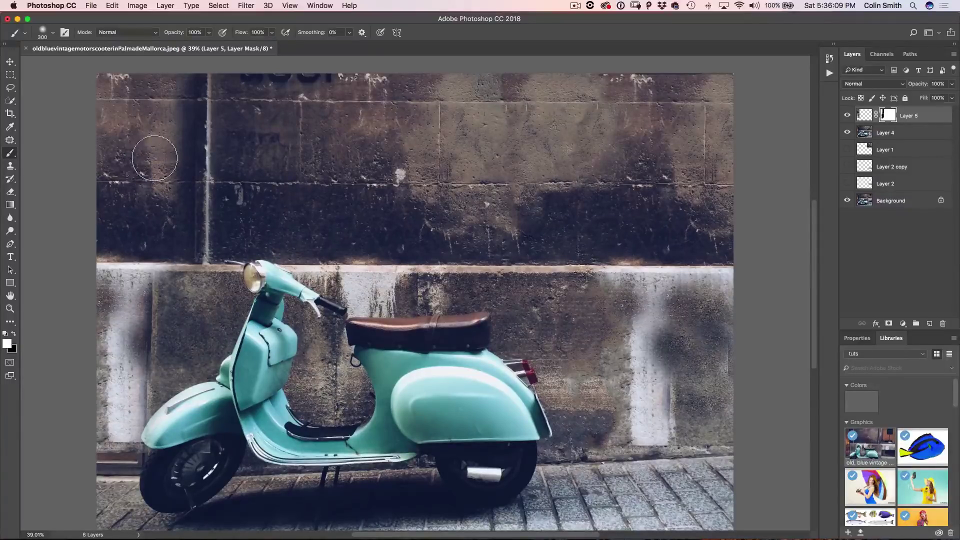
key(bracketleft)
key(bracketleft)
key(bracketleft)
mouse_move(168, 90)
mouse_down()
mouse_move(178, 113)
mouse_move(171, 232)
mouse_move(155, 141)
mouse_up()
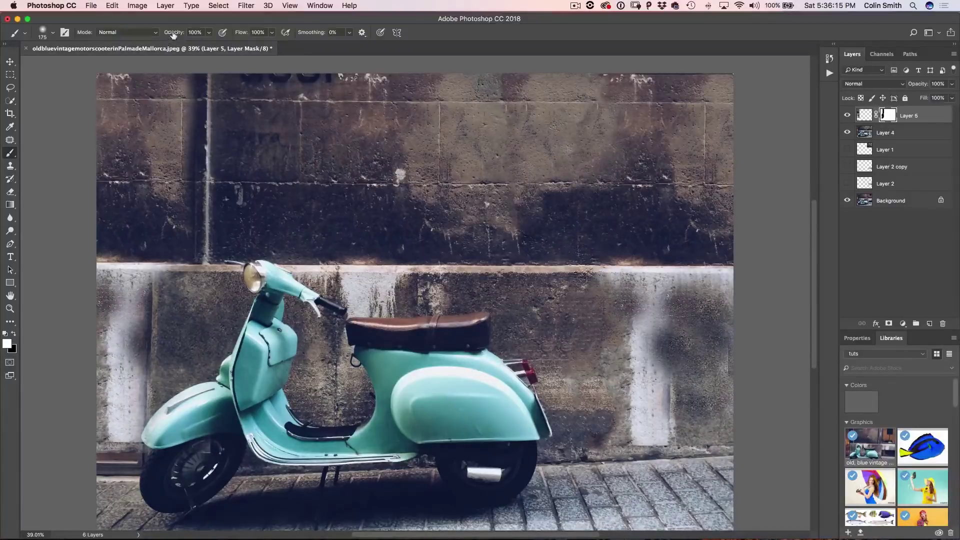
Step: Blend the lower wall seam on the mask with a 200 px white brush at 53% opacity, and merge Layer 5 with Layer 4
drag(173, 35, 242, 41)
mouse_move(157, 286)
mouse_down()
mouse_move(144, 404)
mouse_move(138, 365)
mouse_up()
drag(155, 312, 169, 288)
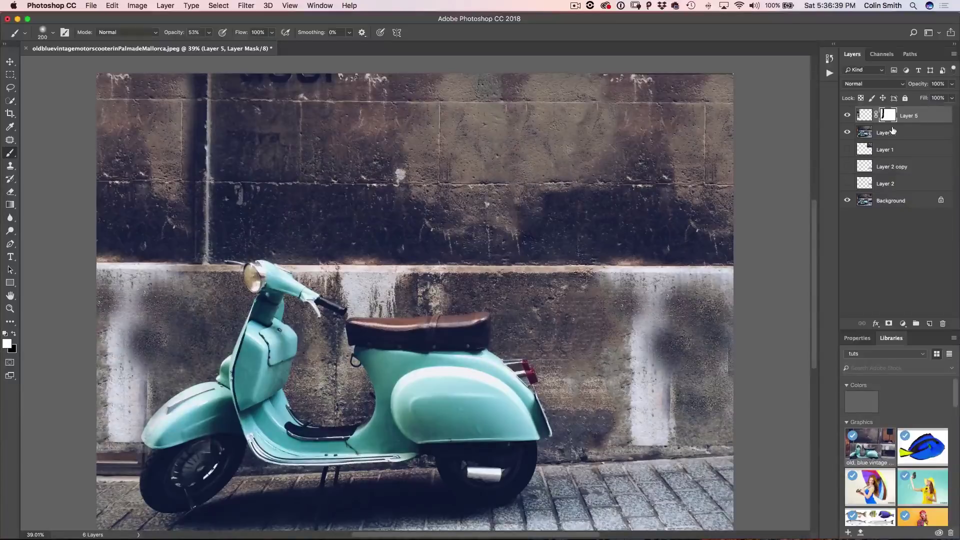
shift+click(892, 131)
key(super+e)
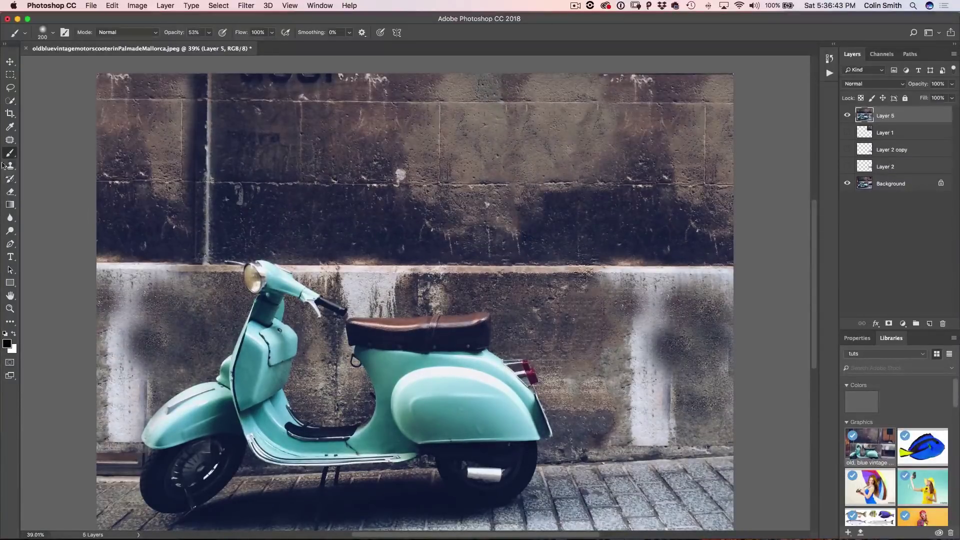
Step: Outline the vertical pipe on the upper wall with the Patch tool and set the patch mode to Normal
drag(10, 140, 57, 156)
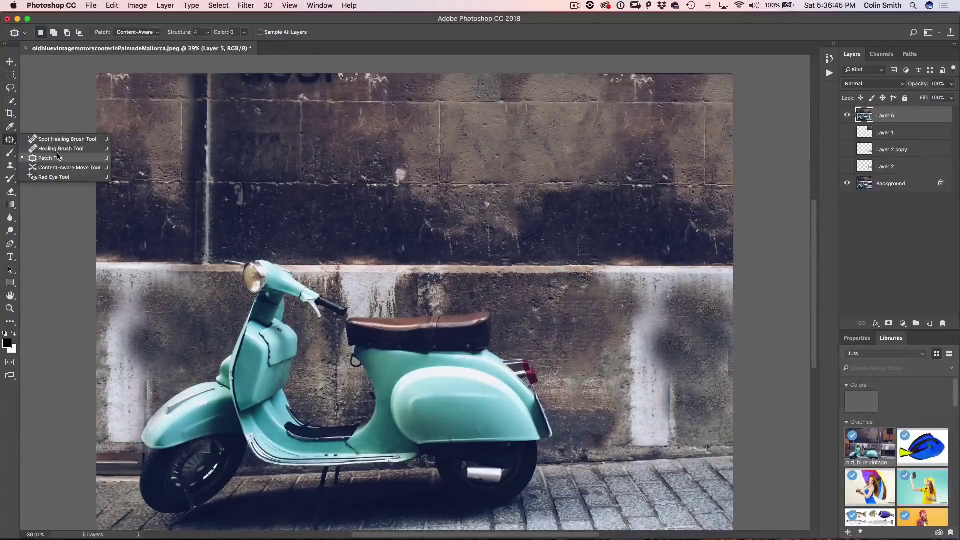
click(57, 157)
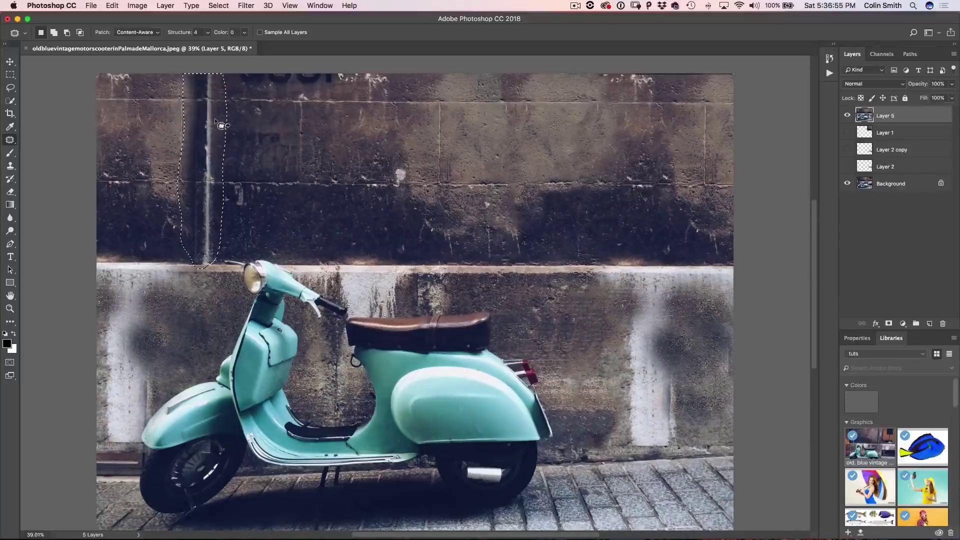
click(139, 32)
click(127, 24)
Step: Try to patch the pipe with stone from the upper wall and from the area beside it, and undo both patches
mouse_move(219, 141)
mouse_down()
mouse_move(380, 165)
mouse_move(470, 130)
mouse_move(468, 144)
mouse_move(503, 104)
mouse_up()
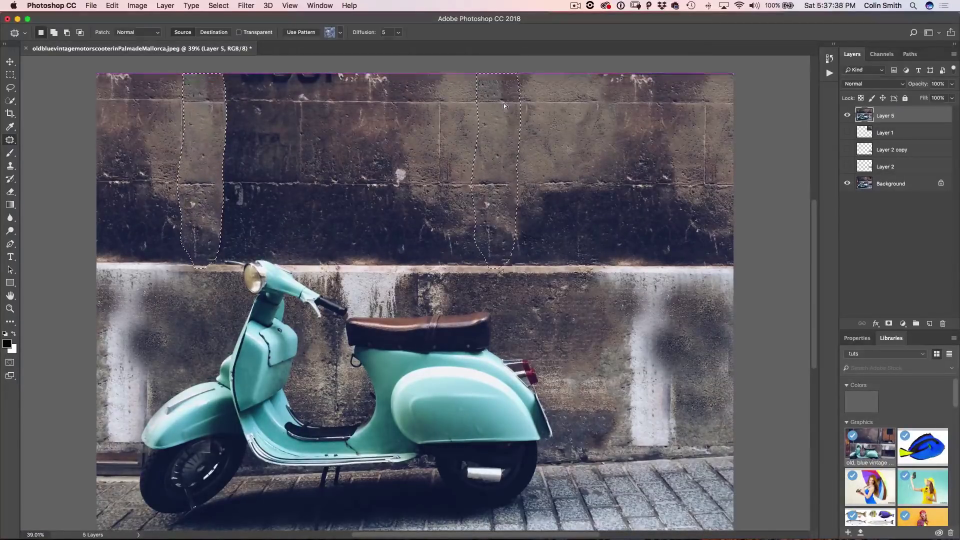
mouse_move(207, 75)
mouse_down()
mouse_move(250, 125)
mouse_move(232, 98)
mouse_up()
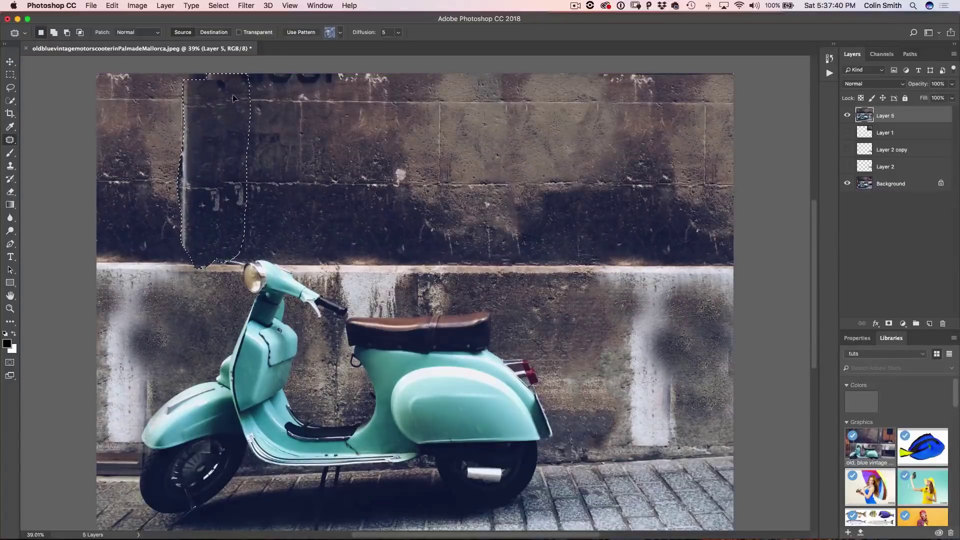
key(super+alt+z)
key(super+alt+z)
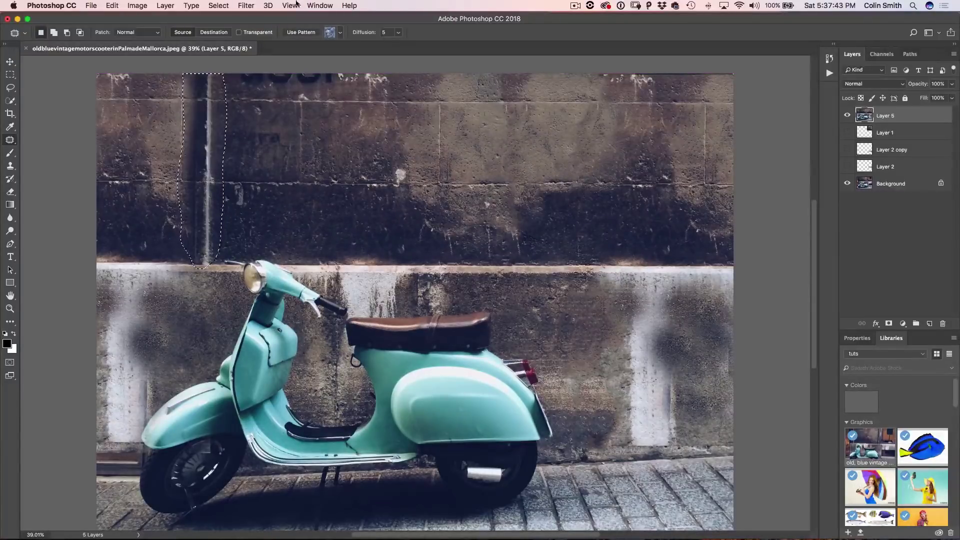
Step: Turn off snapping and patch the outlined pipe with stone from the upper wall above the scooter's tail, keeping the joints aligned
click(290, 4)
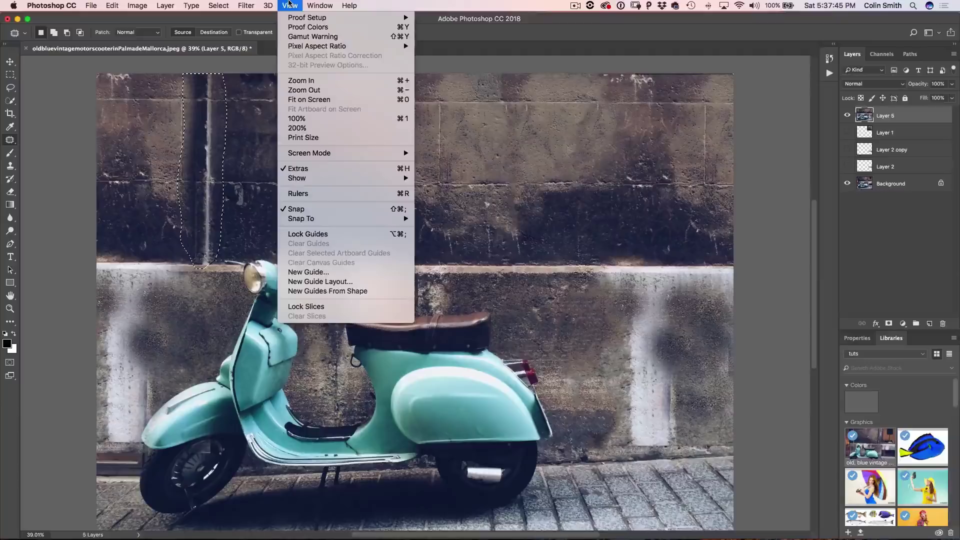
click(333, 210)
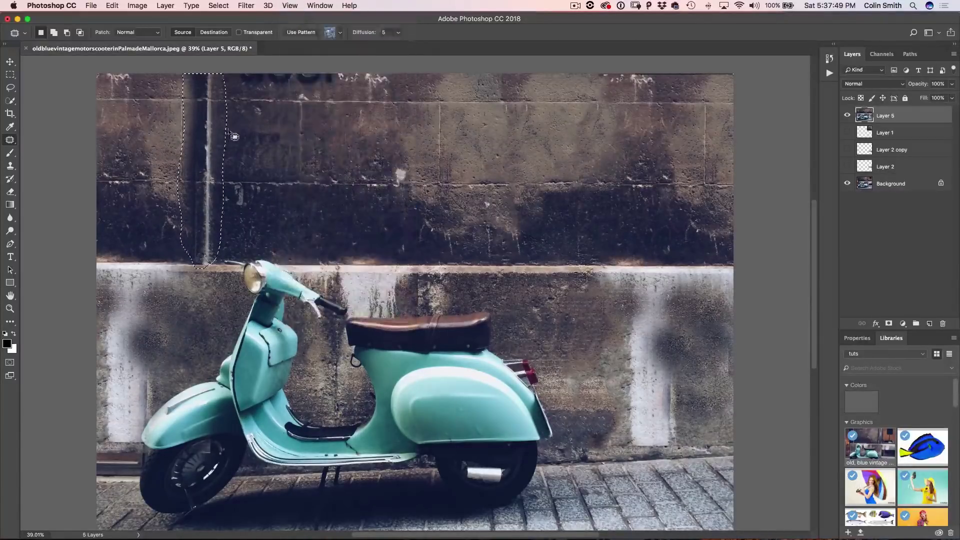
drag(210, 135, 532, 131)
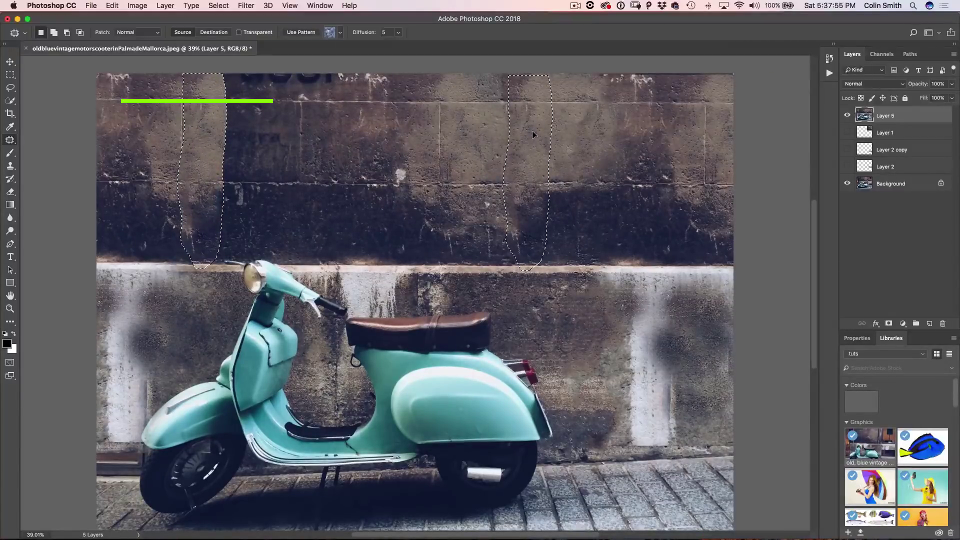
drag(532, 130, 532, 131)
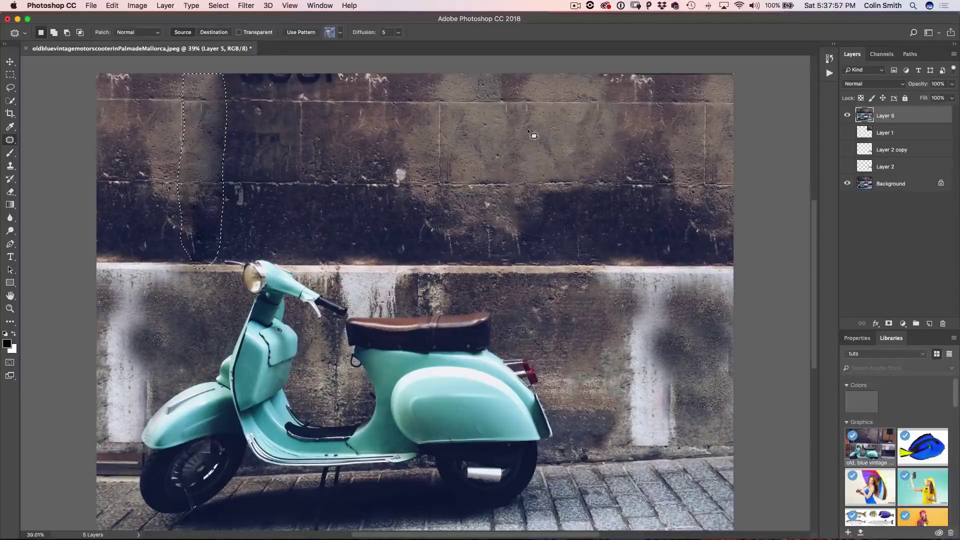
Step: Clear the patch selection and use Clone Stamp to cover the white stain on the ledge ahead of the headlight with clean ledge stone sampled above the tail light
key(super+d)
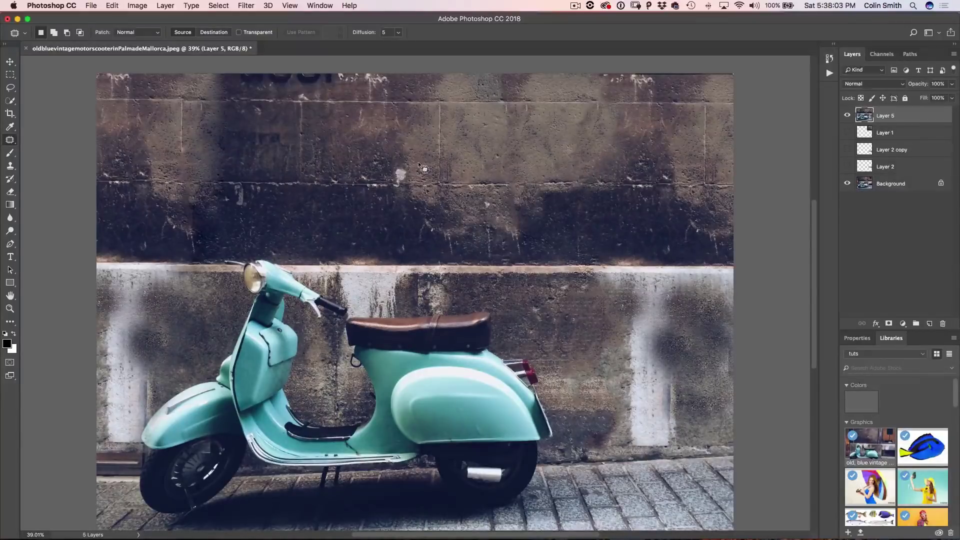
click(10, 167)
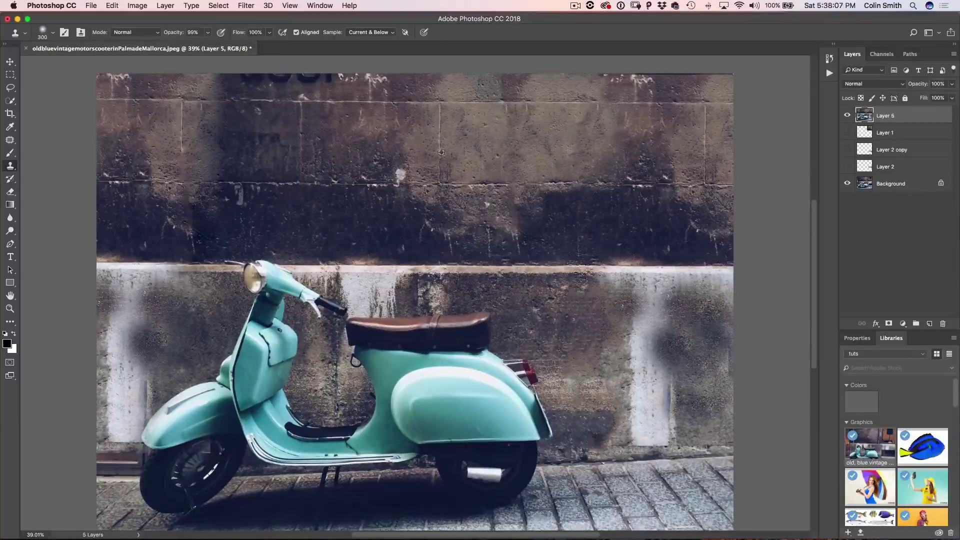
alt+click(440, 167)
alt+click(550, 273)
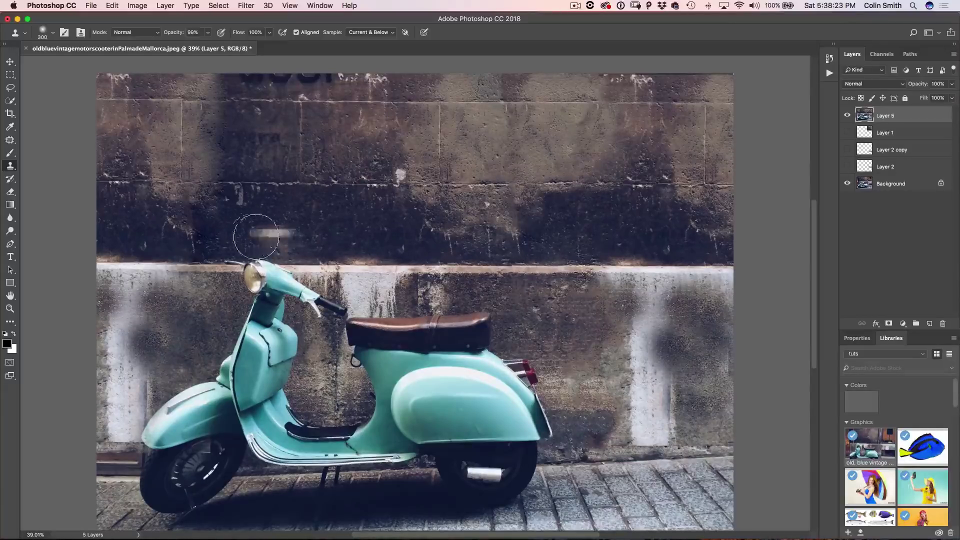
click(133, 266)
click(134, 271)
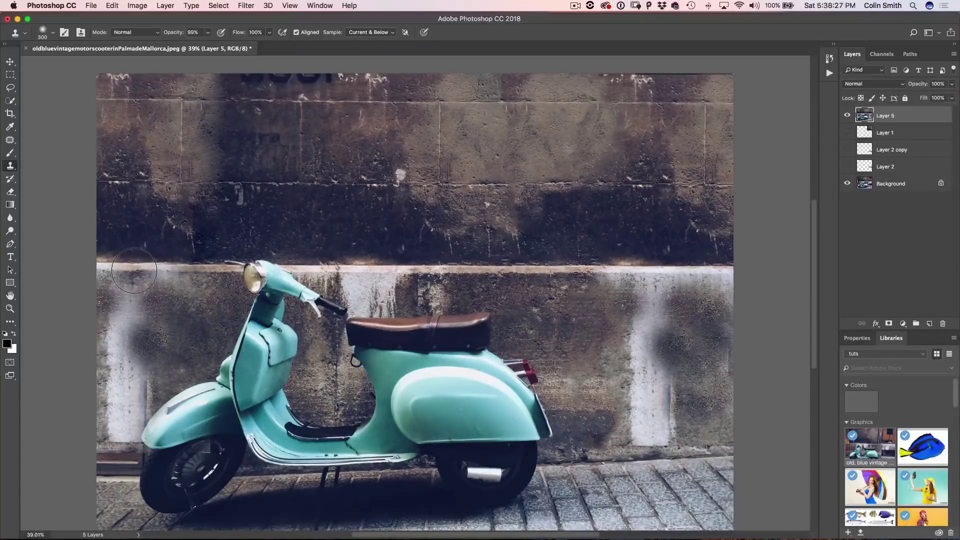
Step: Clone plain stone from the wall behind the tail light over the white streak and dark blotch above the front wheel
mouse_move(134, 271)
mouse_down()
mouse_move(109, 267)
mouse_move(171, 273)
mouse_move(134, 287)
mouse_move(123, 311)
mouse_up()
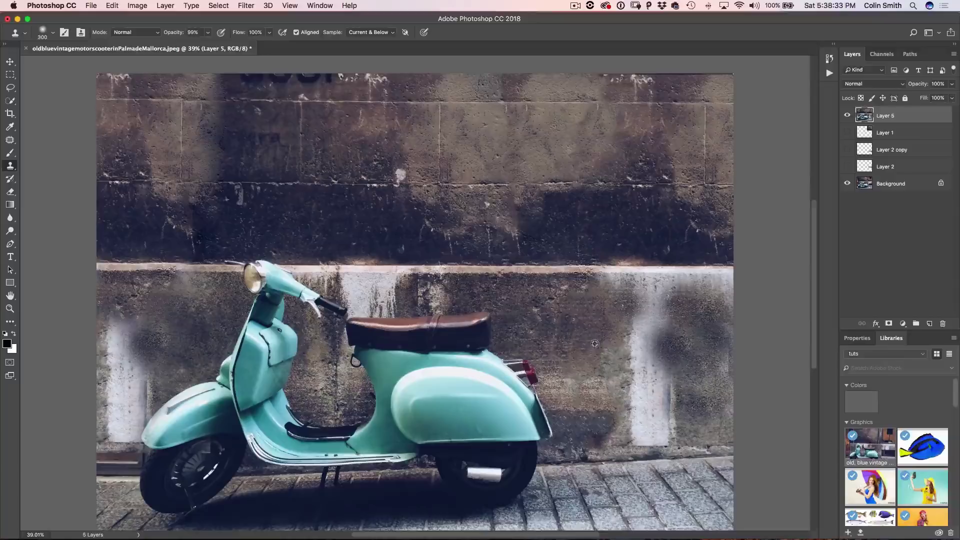
mouse_move(165, 350)
mouse_down()
mouse_move(125, 345)
mouse_move(116, 330)
mouse_move(158, 325)
mouse_move(174, 306)
mouse_move(123, 362)
mouse_move(142, 349)
mouse_move(147, 358)
mouse_up()
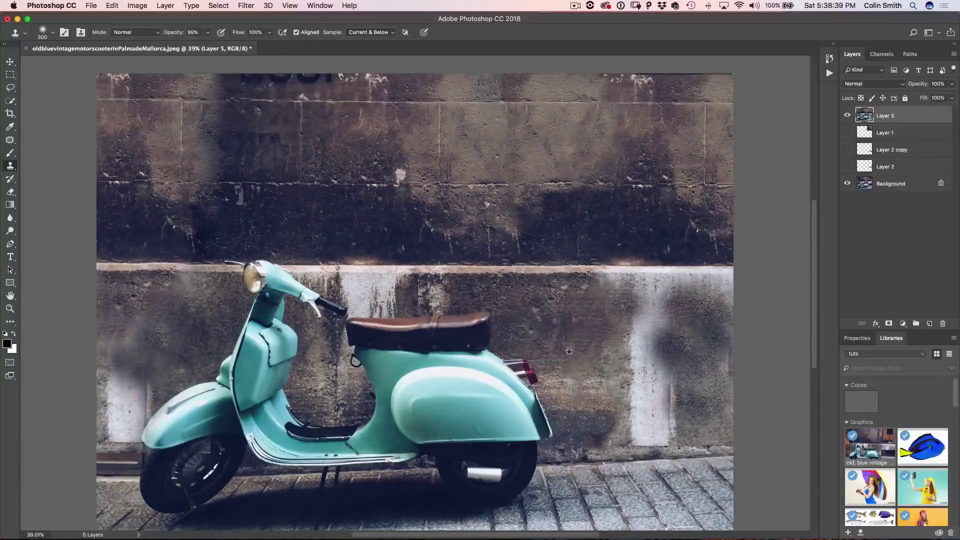
drag(107, 368, 131, 378)
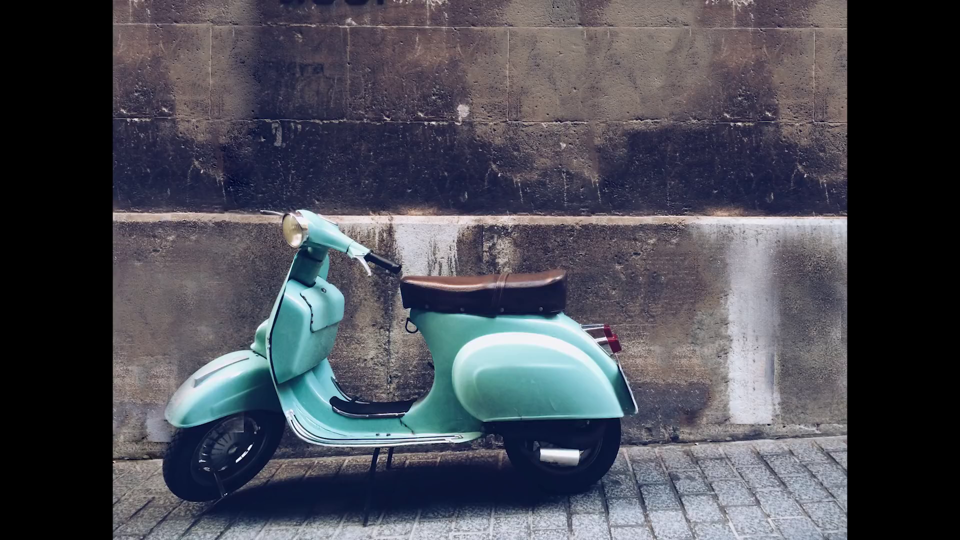